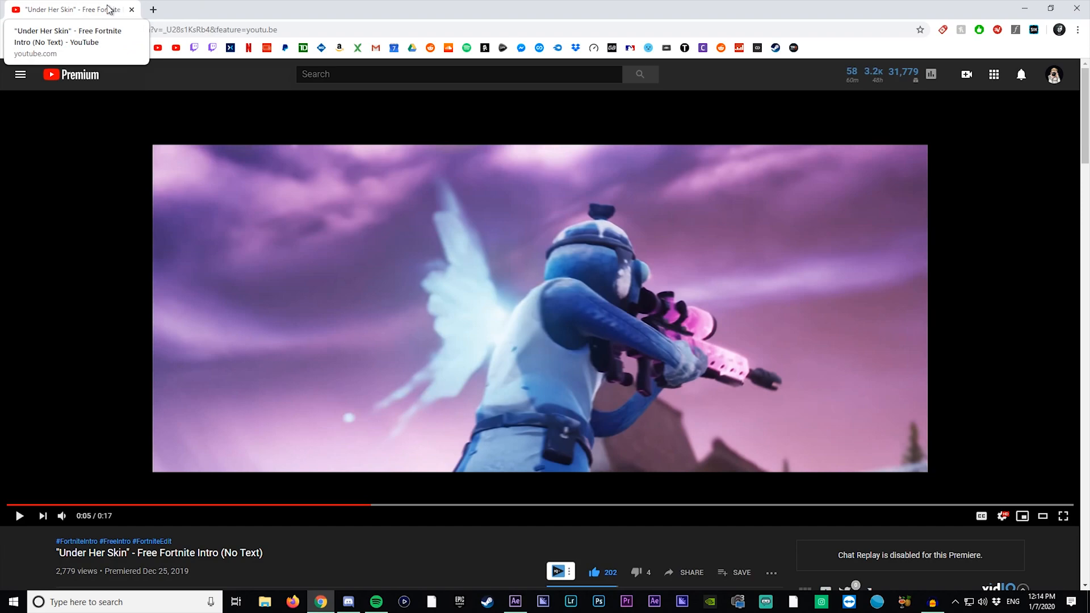
Switch to After Effects and create a new composition from the Fortnite 2019.12.25 - 04.07.01.06.mp4 footage.
middle_click(108, 7)
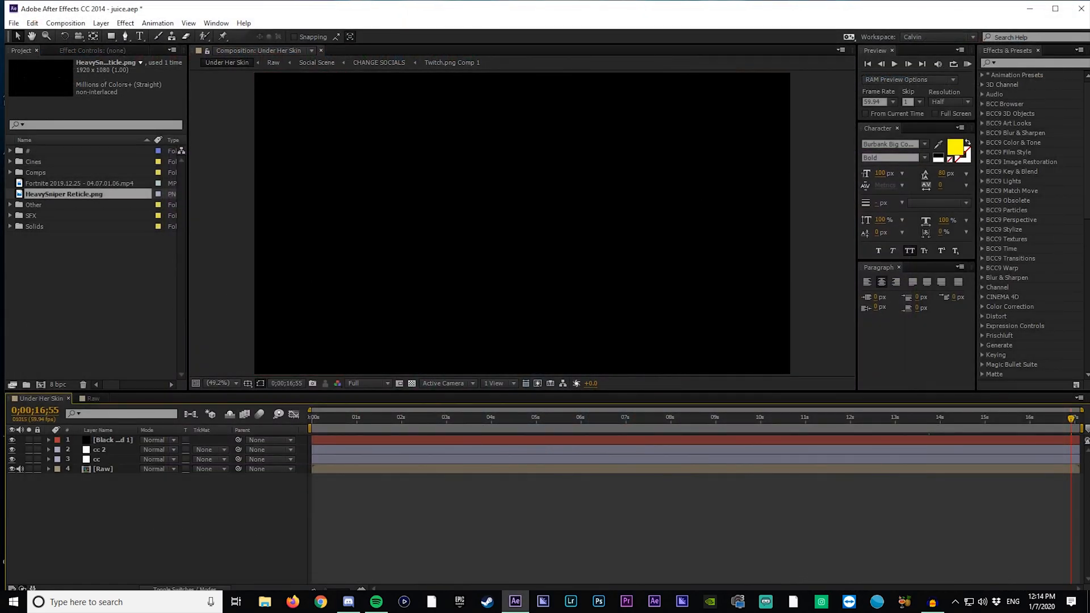
click(88, 213)
click(59, 183)
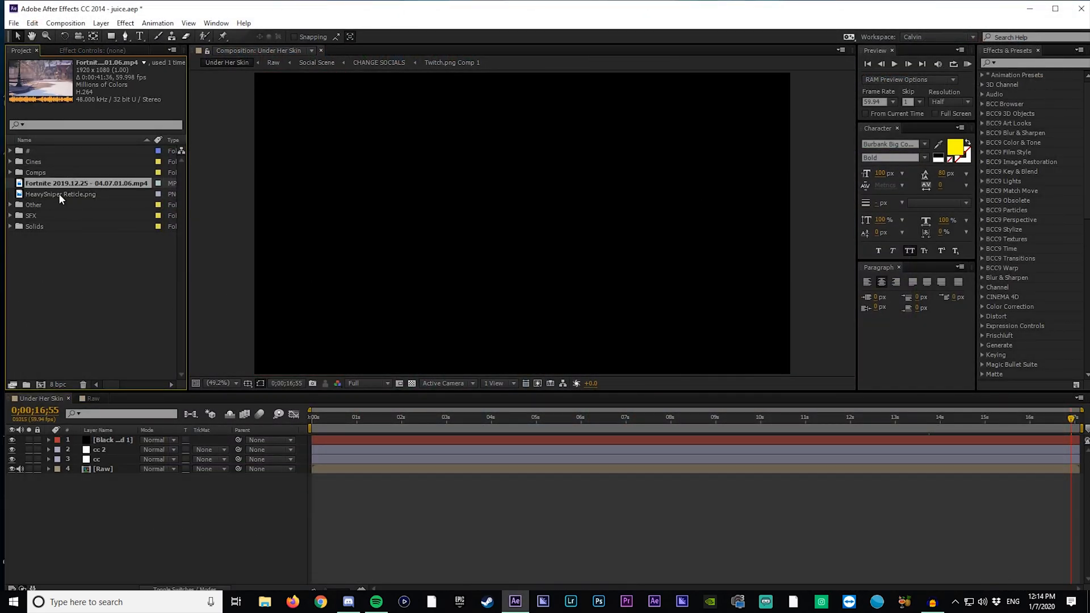
click(59, 194)
click(72, 183)
drag(68, 189, 41, 385)
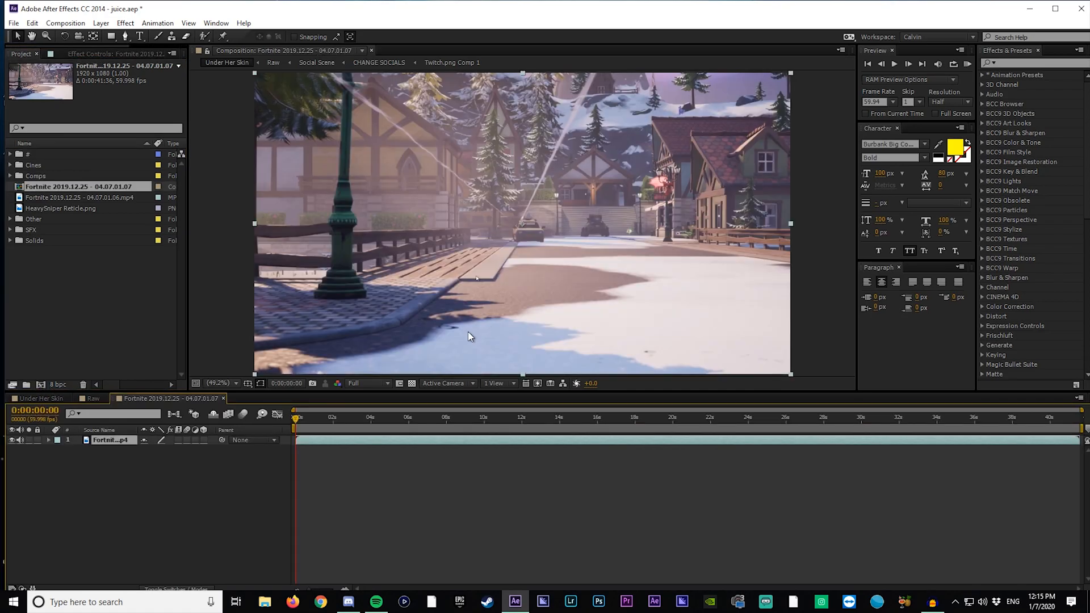
Trim the composition to a work area running from about 12.5 seconds to 0:00:37:58.
drag(326, 425, 1012, 426)
key(n)
right_click(993, 426)
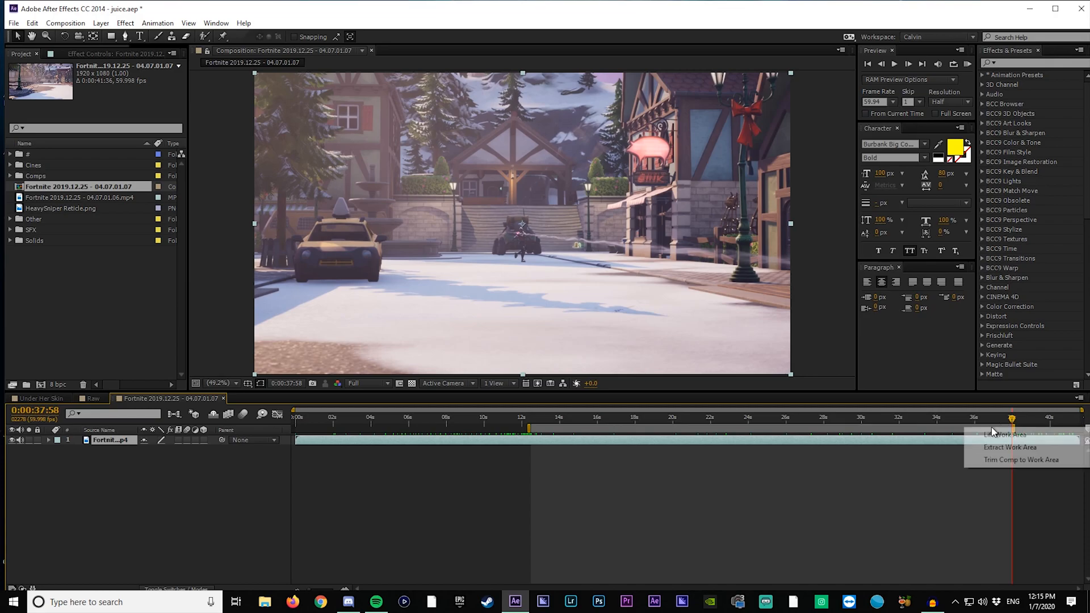
click(1017, 460)
Remove the footage layer's marker at 0:00:26:37 and place a composition marker there instead.
drag(468, 415, 731, 411)
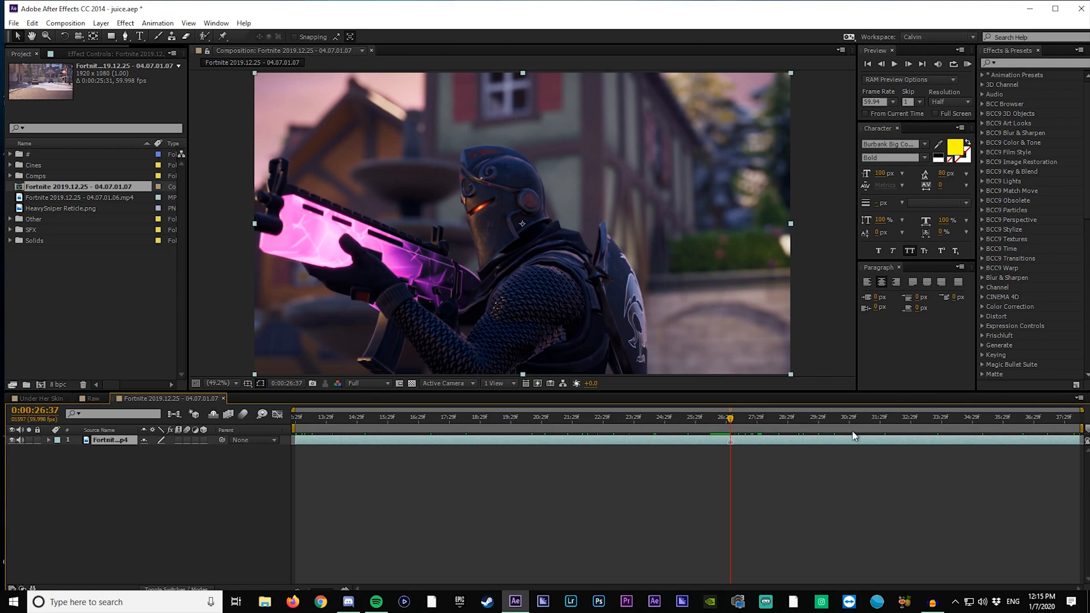
right_click(729, 440)
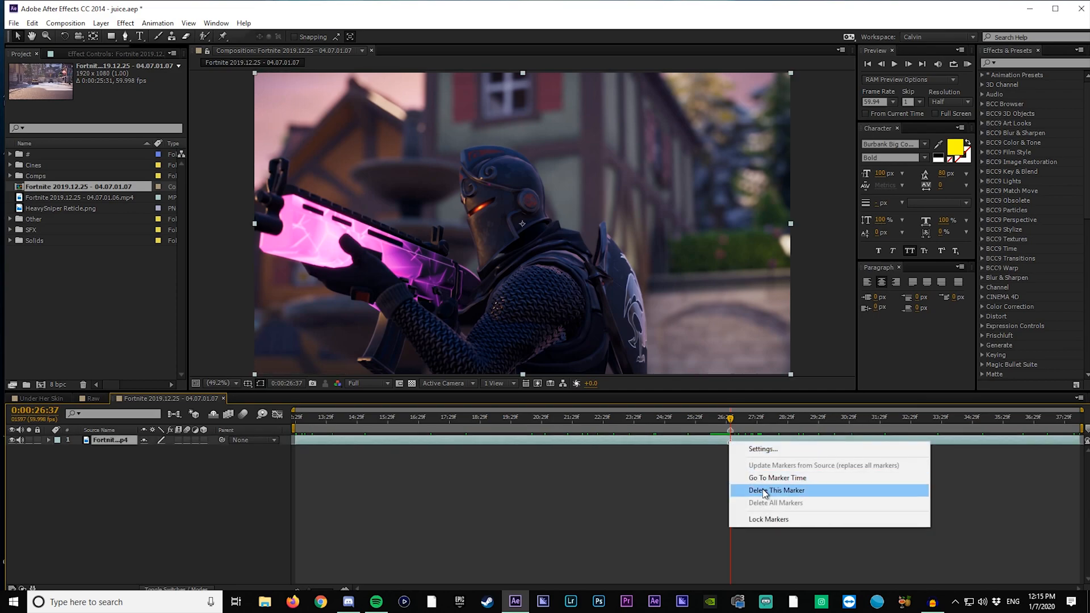
click(766, 491)
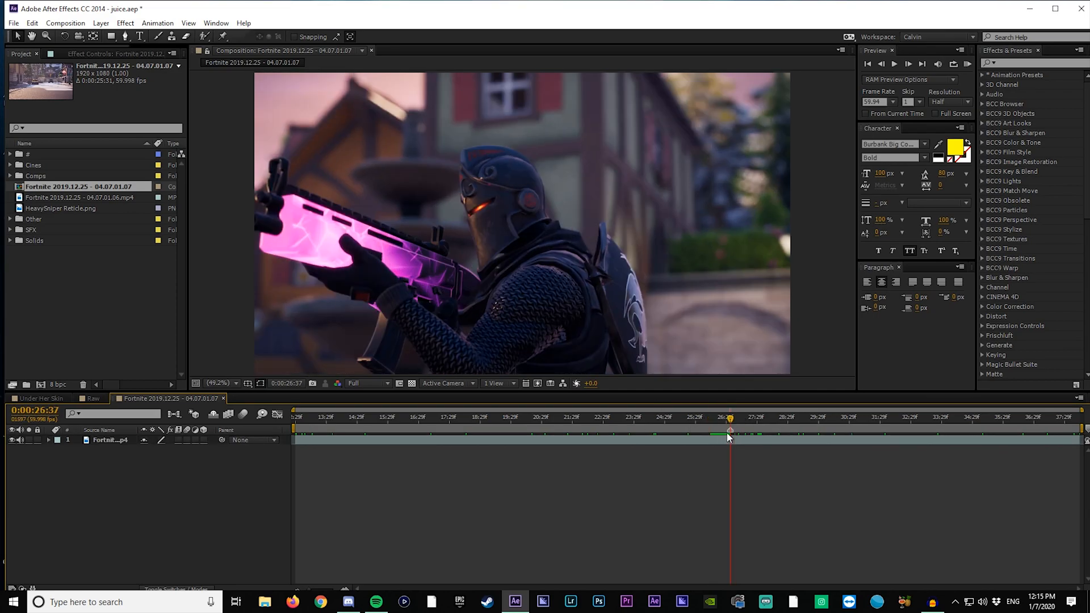
Examine the frames around 0:00:26:37 for where the camera motion changes direction and move the composition marker to 0:00:26:26.
key(Page_Down)
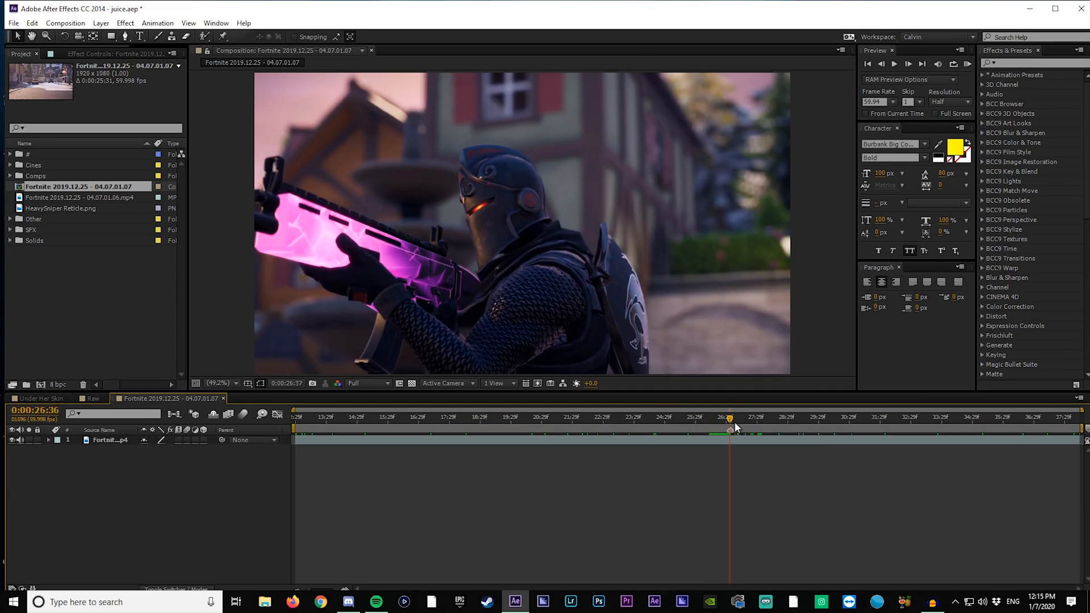
key(Page_Down)
key(Page_Down)
key(Page_Down)
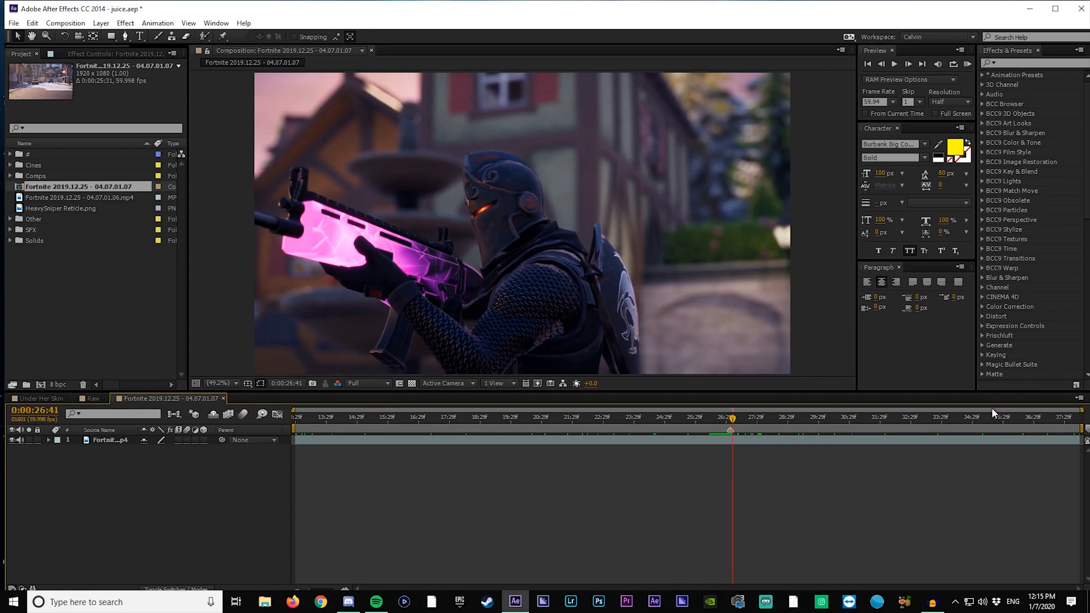
key(Page_Up)
key(Page_Up)
key(Page_Up)
key(Page_Up)
key(Page_Up)
key(Page_Up)
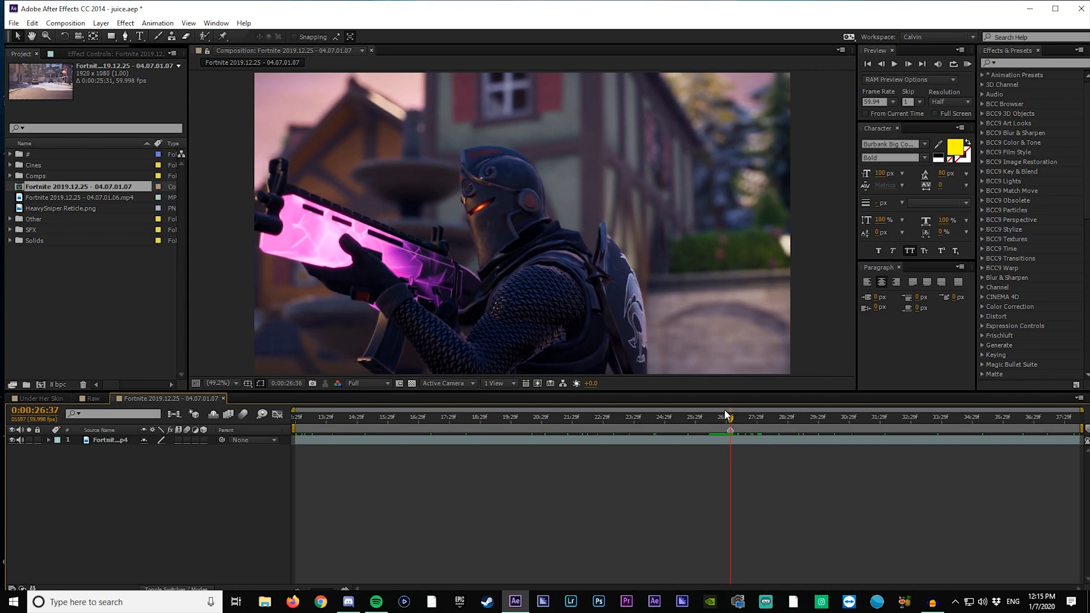
key(Page_Up)
key(Page_Up)
key(Page_Up)
key(Page_Up)
key(Page_Up)
key(Page_Up)
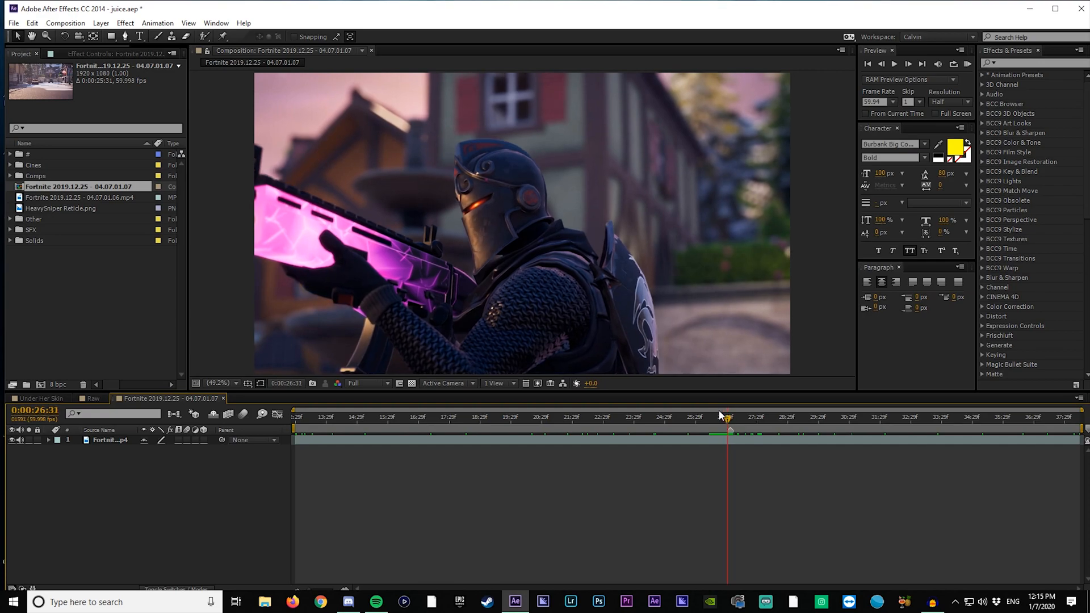
key(Page_Up)
key(Page_Up)
key(Page_Up)
key(Page_Up)
key(Page_Up)
key(Page_Up)
key(Page_Up)
key(Page_Up)
key(Page_Up)
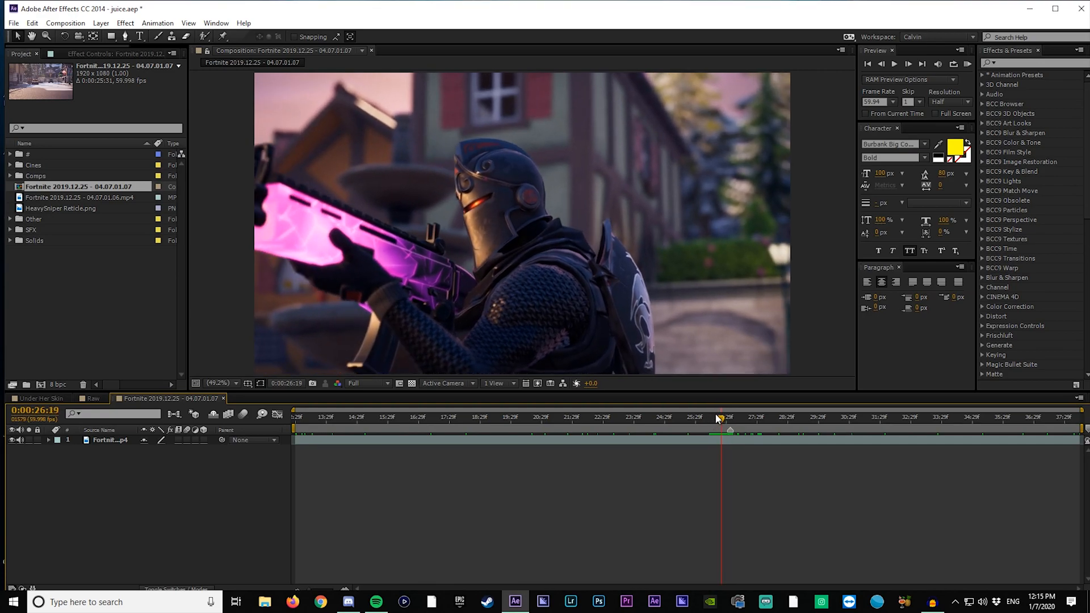
key(Page_Down)
key(Page_Down)
key(Page_Down)
key(Page_Down)
key(Page_Down)
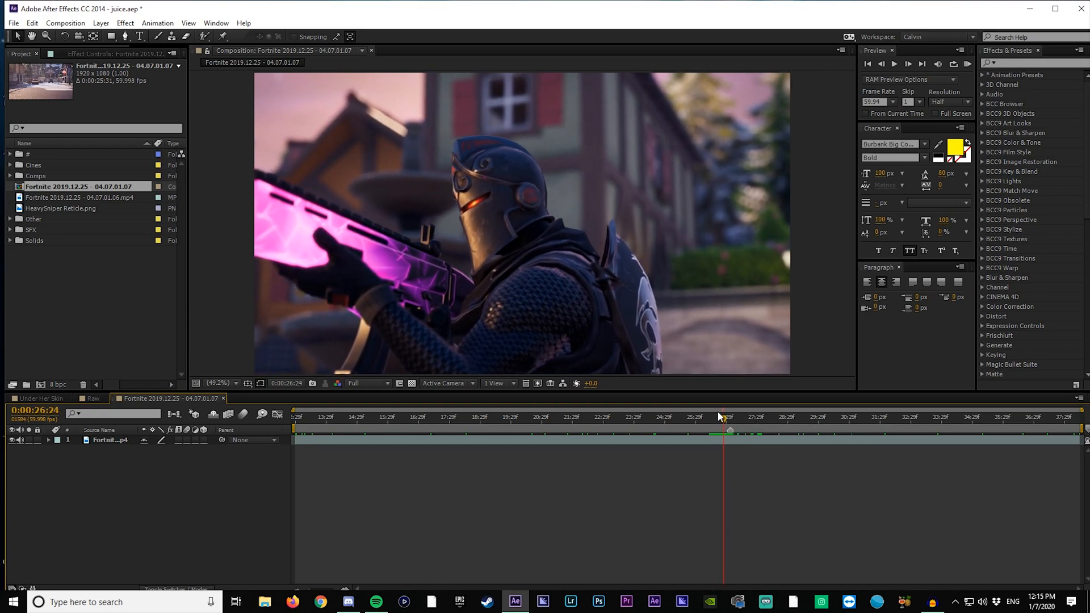
key(Page_Down)
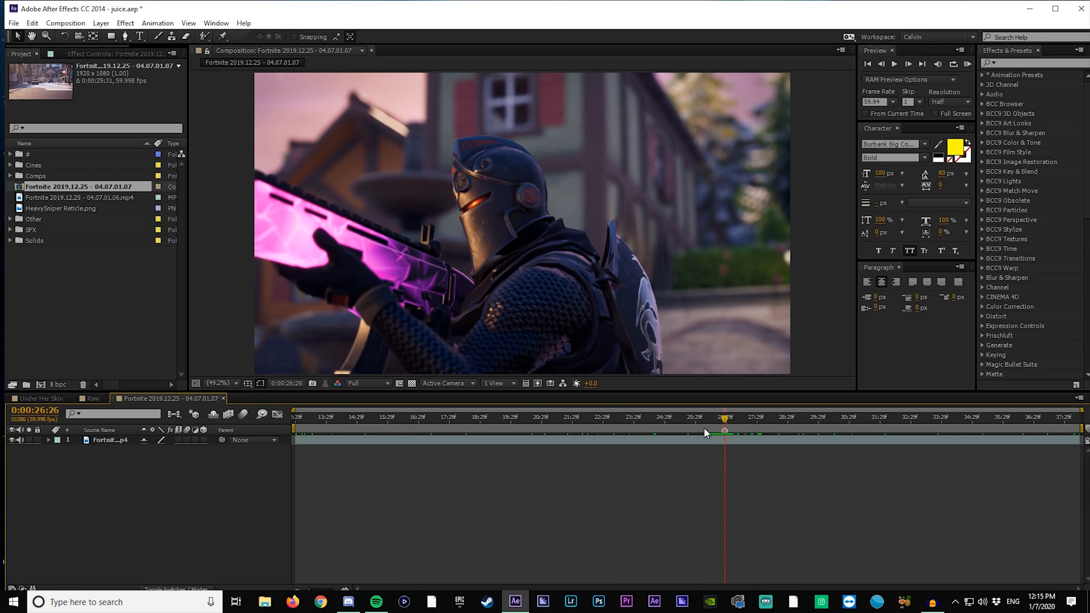
Add HeavySniper Reticle.png as a layer above the footage, starting at the 0:00:26:26 marker.
drag(514, 423, 727, 434)
drag(42, 209, 778, 439)
key(bracketleft)
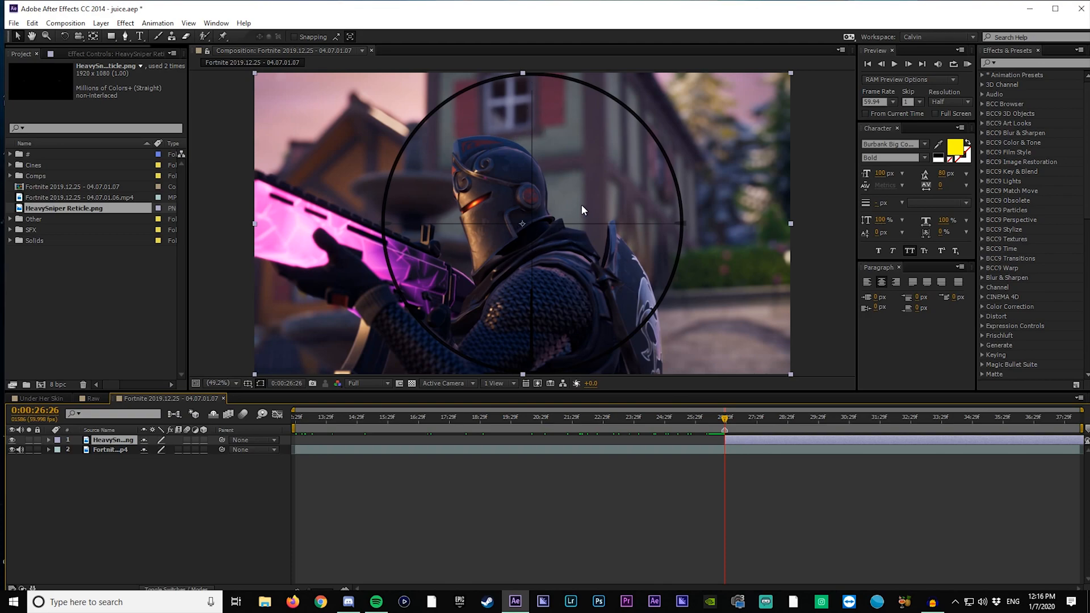
click(684, 495)
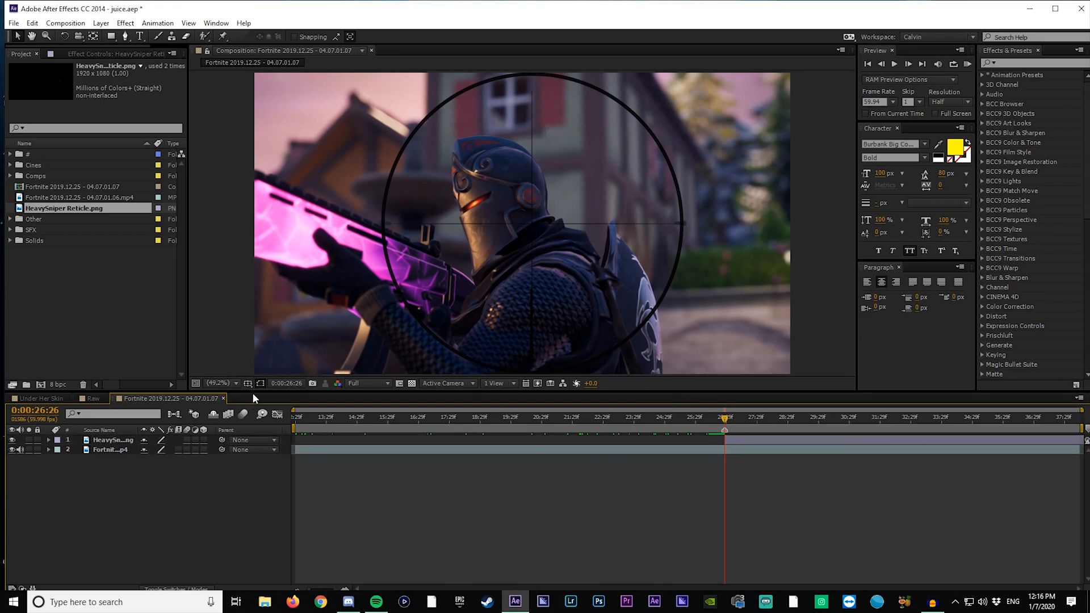
click(412, 384)
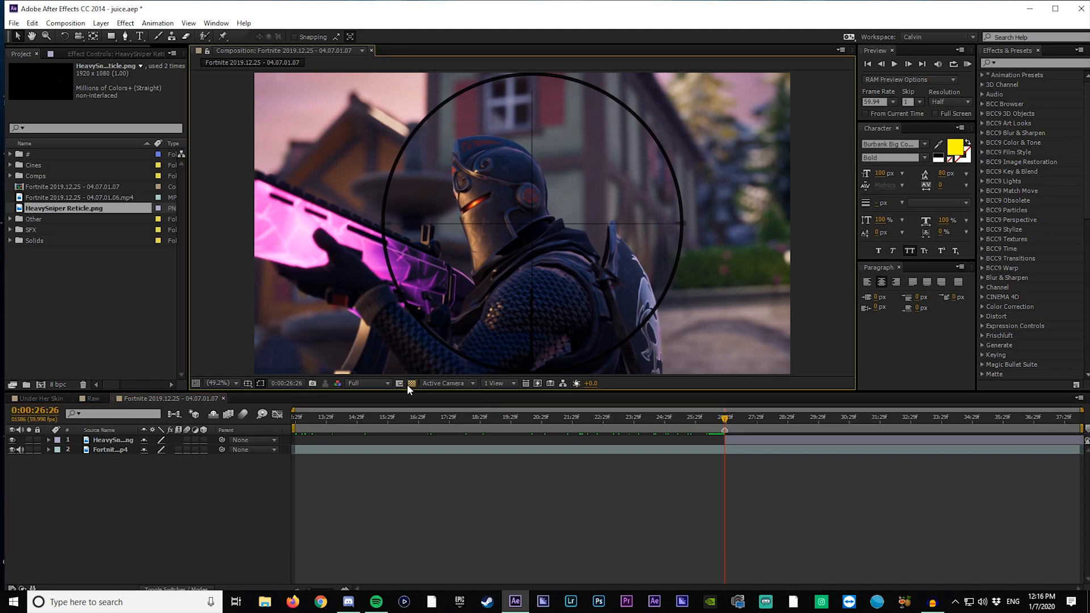
click(742, 441)
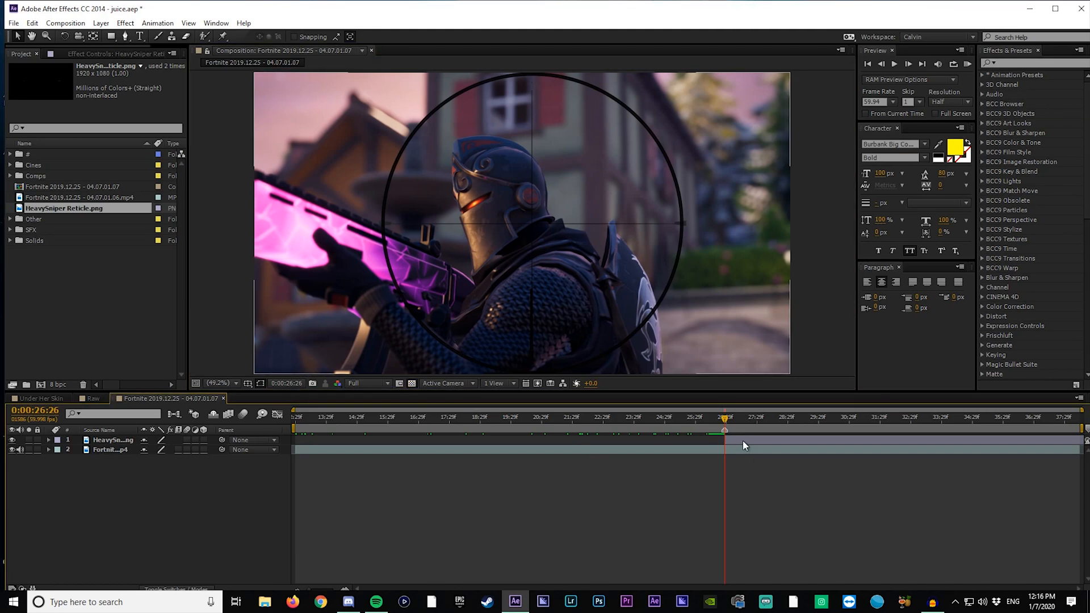
Show the title/action safe guides and set the reticle's Anchor Point X to 994.5 to centre its vertical crosshair line.
mouse_move(737, 421)
mouse_down()
mouse_move(759, 421)
mouse_move(726, 421)
mouse_move(810, 434)
mouse_move(701, 438)
mouse_move(759, 436)
mouse_move(749, 438)
mouse_up()
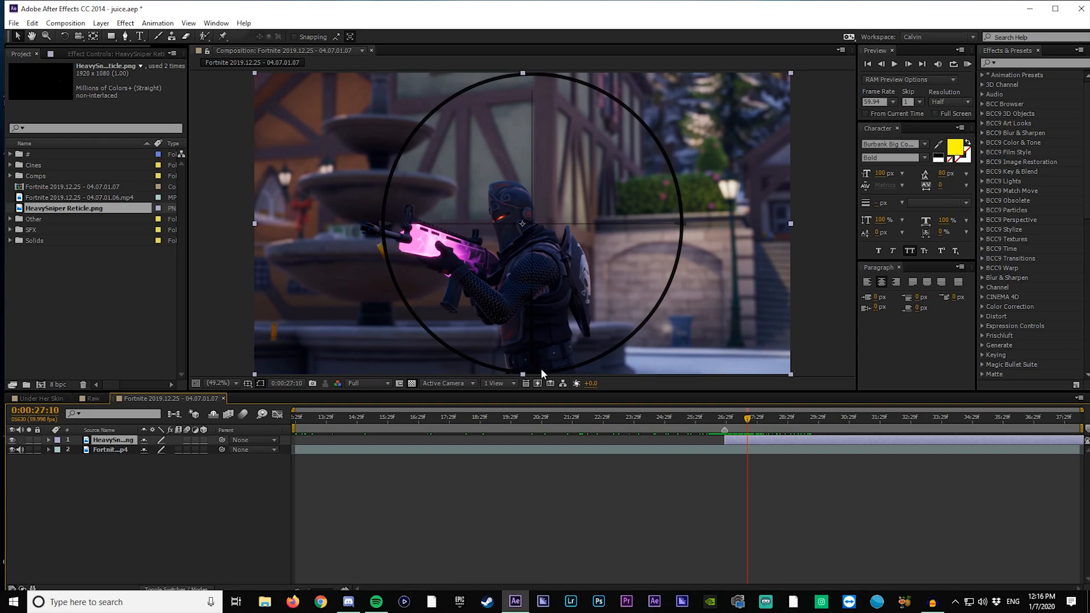
key(apostrophe)
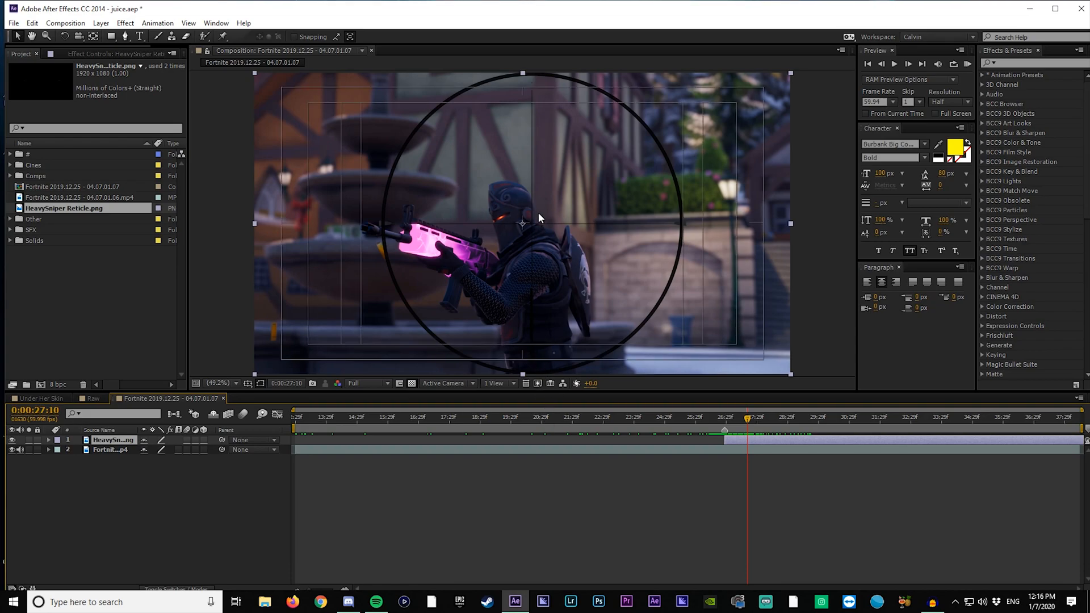
scroll(547, 234, up, 6)
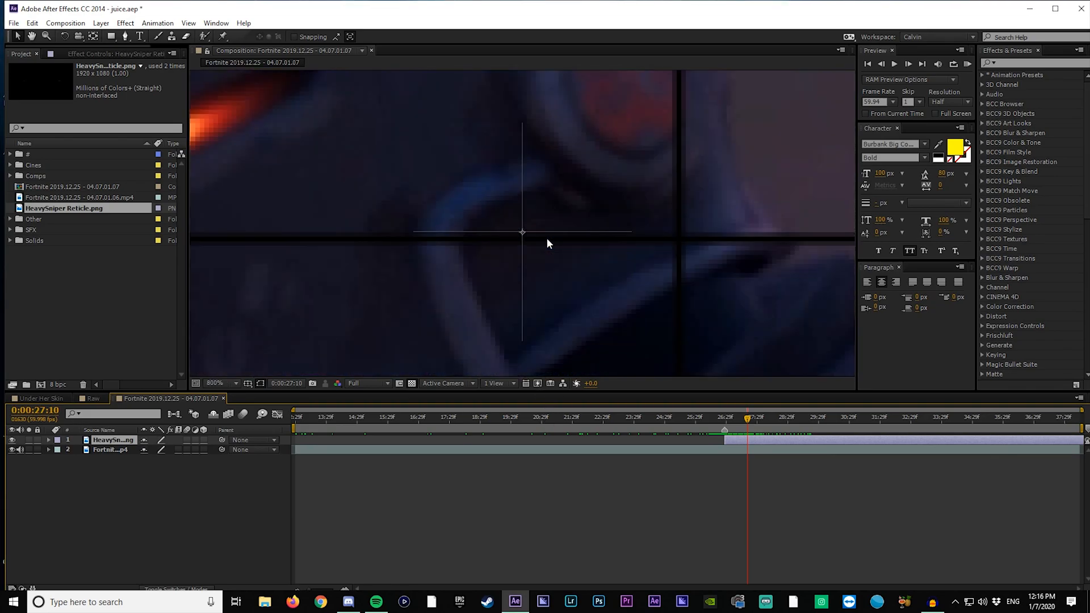
key(a)
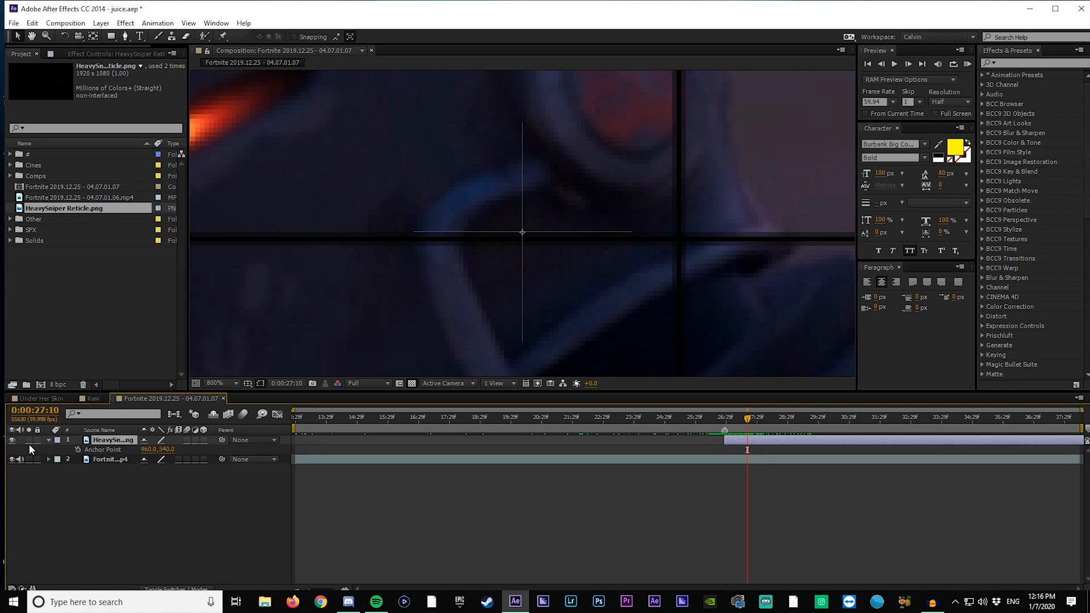
mouse_move(146, 454)
mouse_down()
mouse_move(134, 454)
mouse_move(167, 456)
mouse_up()
drag(366, 503, 399, 517)
click(317, 481)
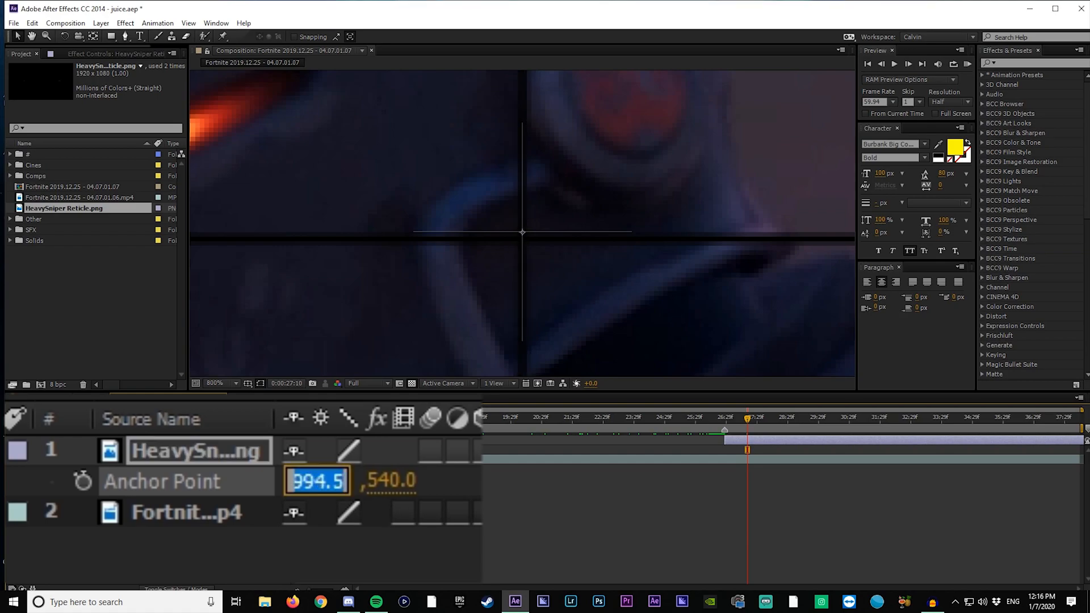
Set the reticle's Anchor Point Y to 541 to centre the horizontal crosshair line, and collapse the layer's properties.
key(Tab)
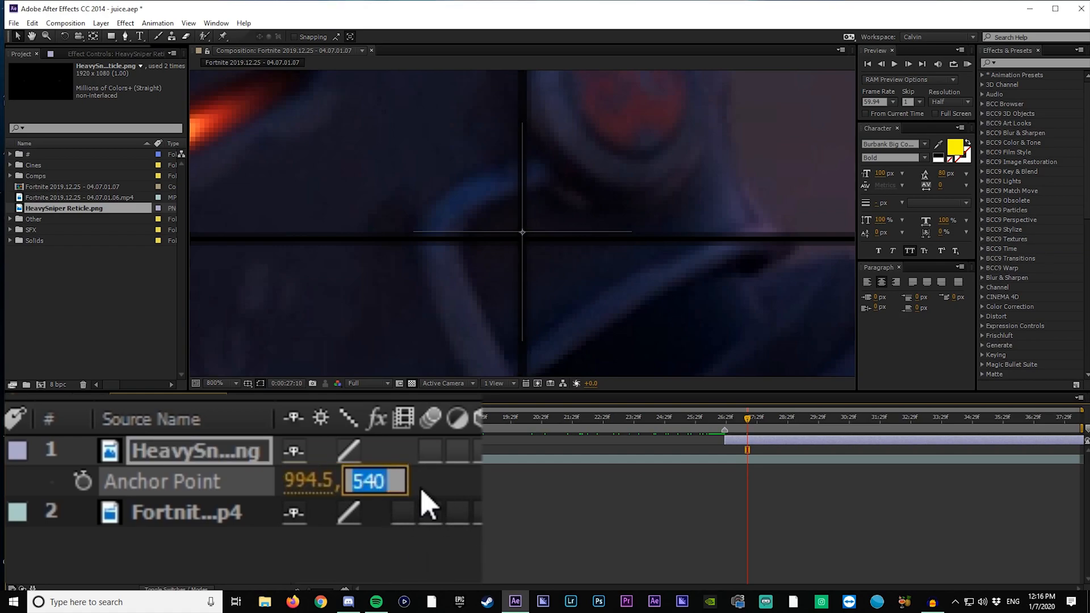
key(Down)
key(Up)
key(Up)
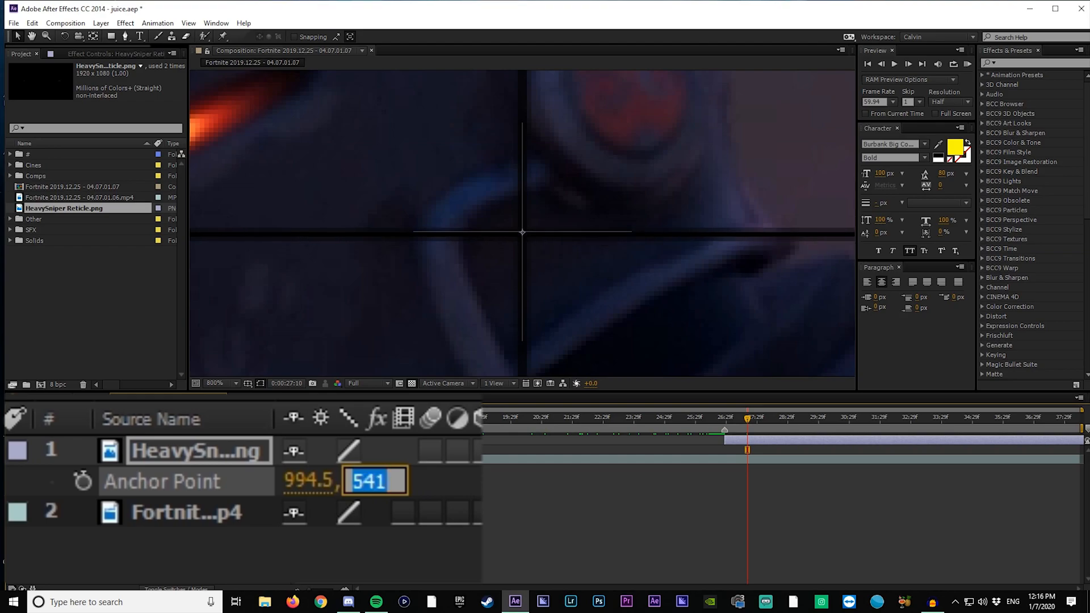
click(684, 497)
click(781, 440)
key(s)
key(s)
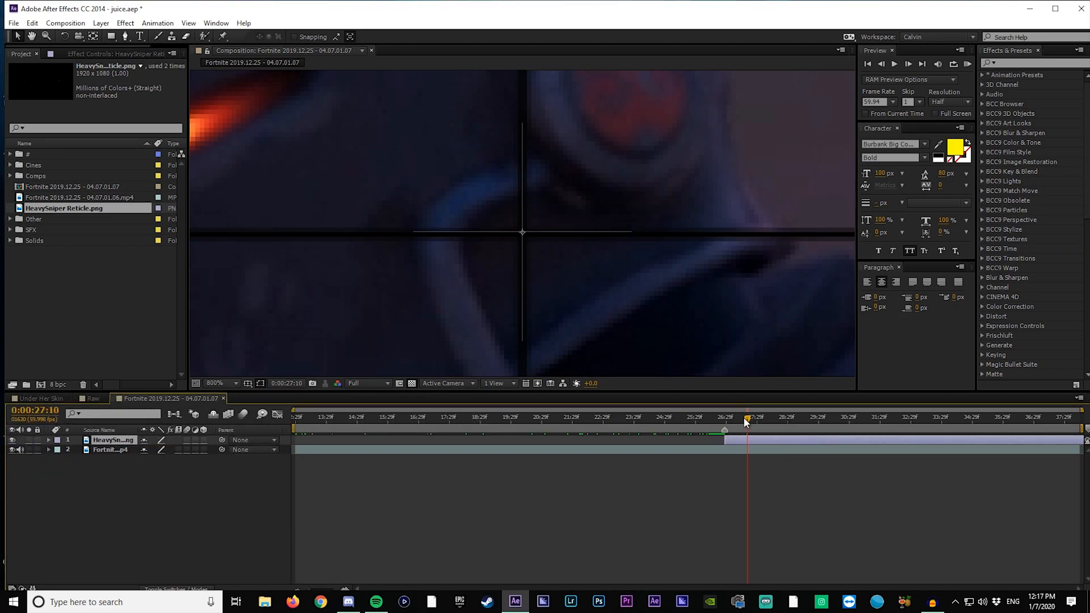
Look at the Raw composition's timeline and return to the Fortnite 2019.12.25 - 04.07.01.07 composition.
drag(746, 421, 725, 421)
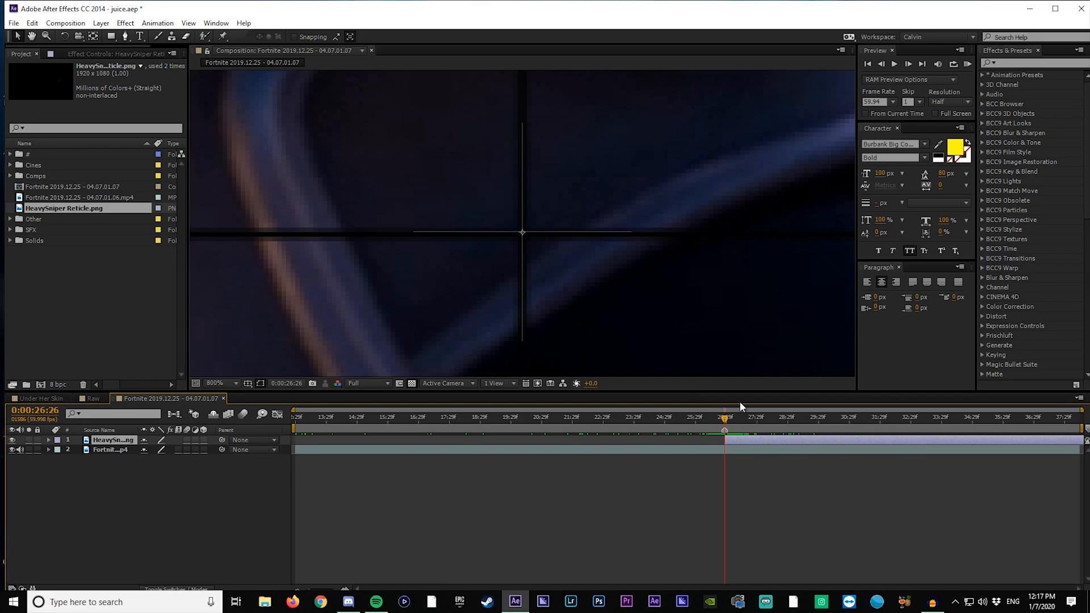
click(41, 398)
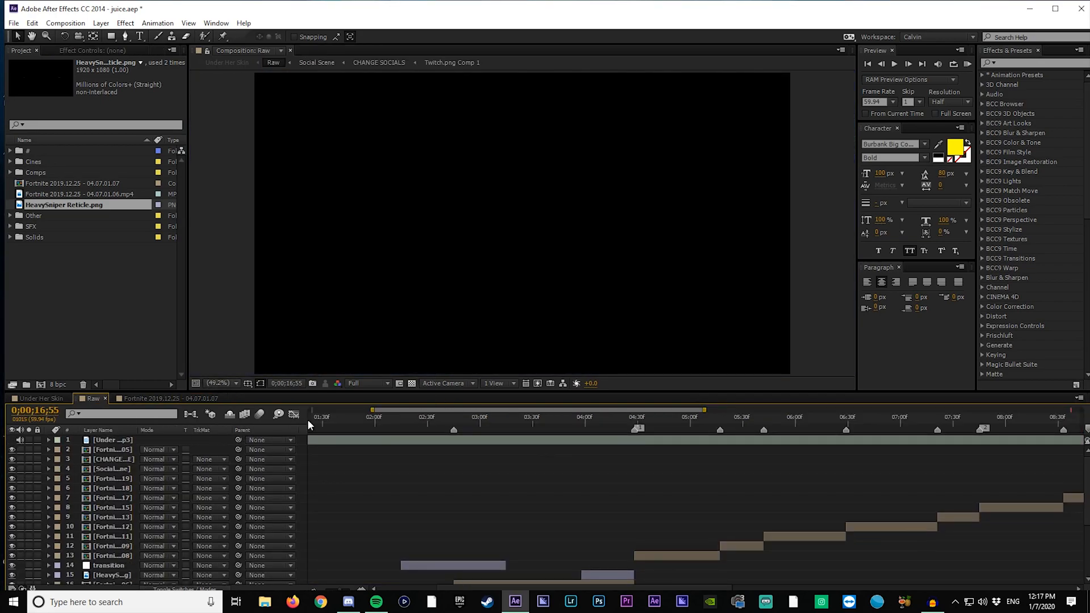
click(132, 399)
Go to 0:00:29:09, fit the whole frame in the composition view, and hide the title/action safe guides.
drag(728, 428, 810, 403)
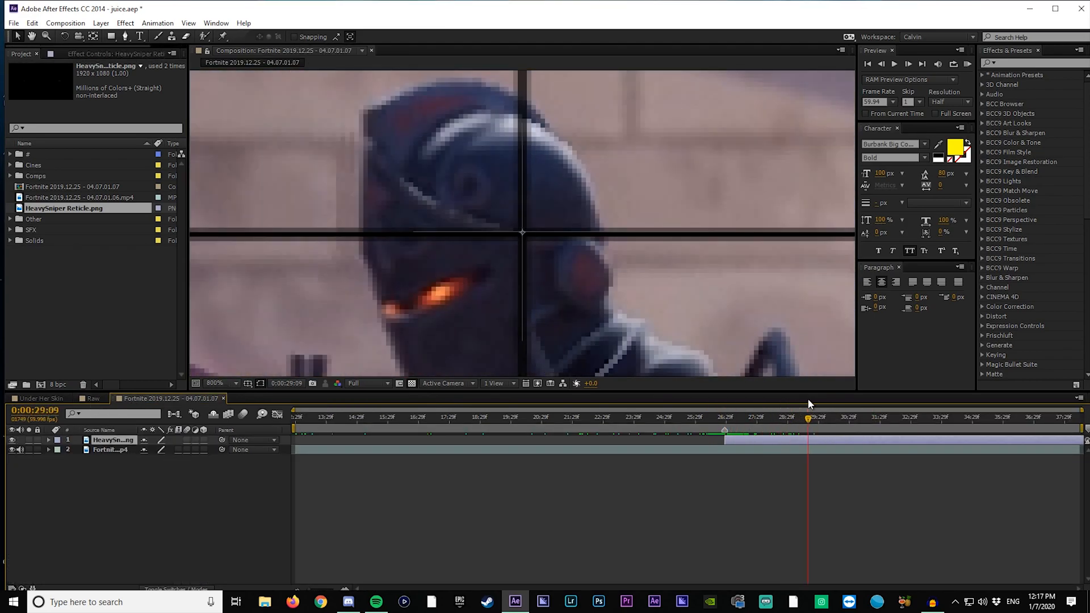
click(217, 383)
click(244, 192)
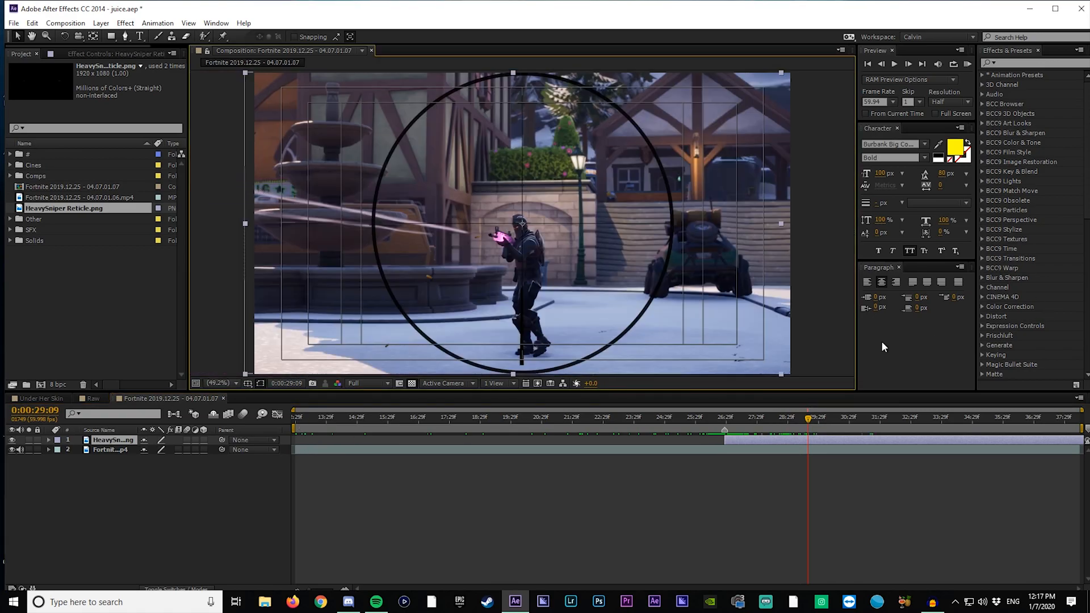
key(apostrophe)
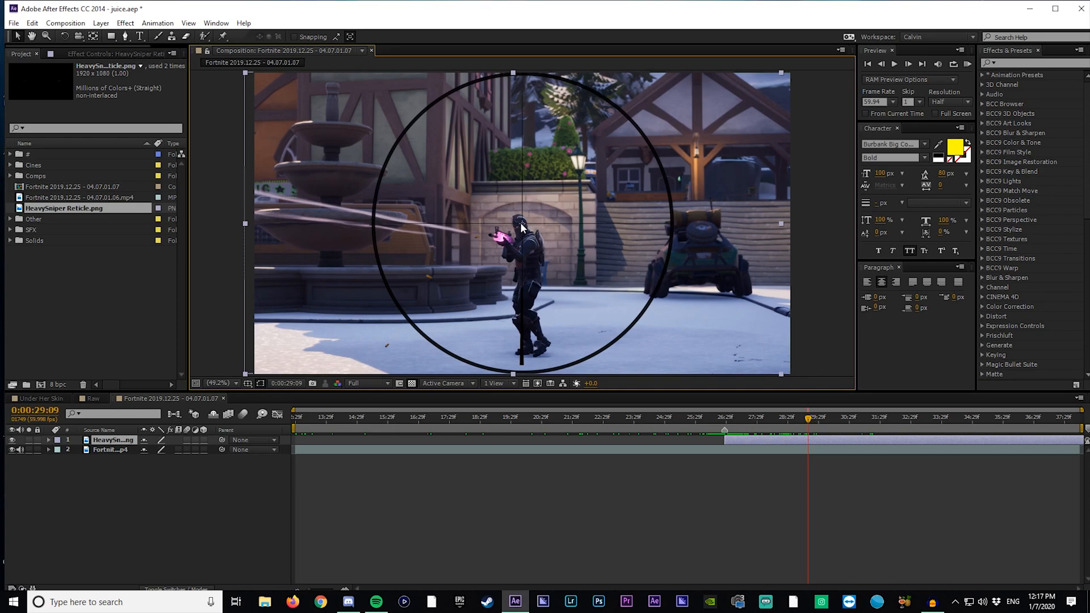
Keyframe the reticle's Position at 0:00:26:26, moving it to about 970.2, 568.5 over the character's neck.
click(723, 422)
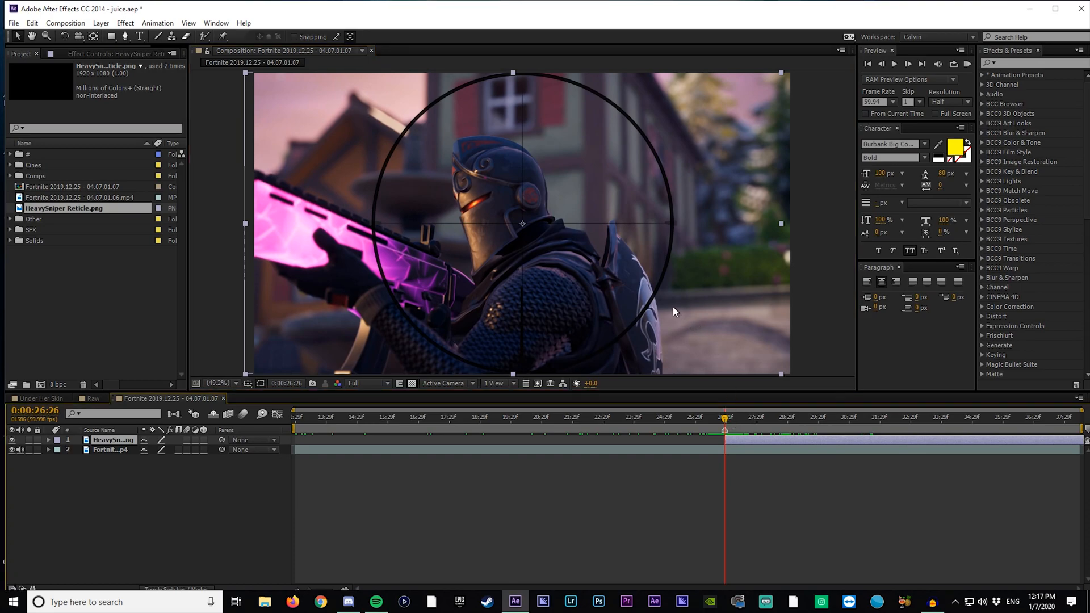
key(p)
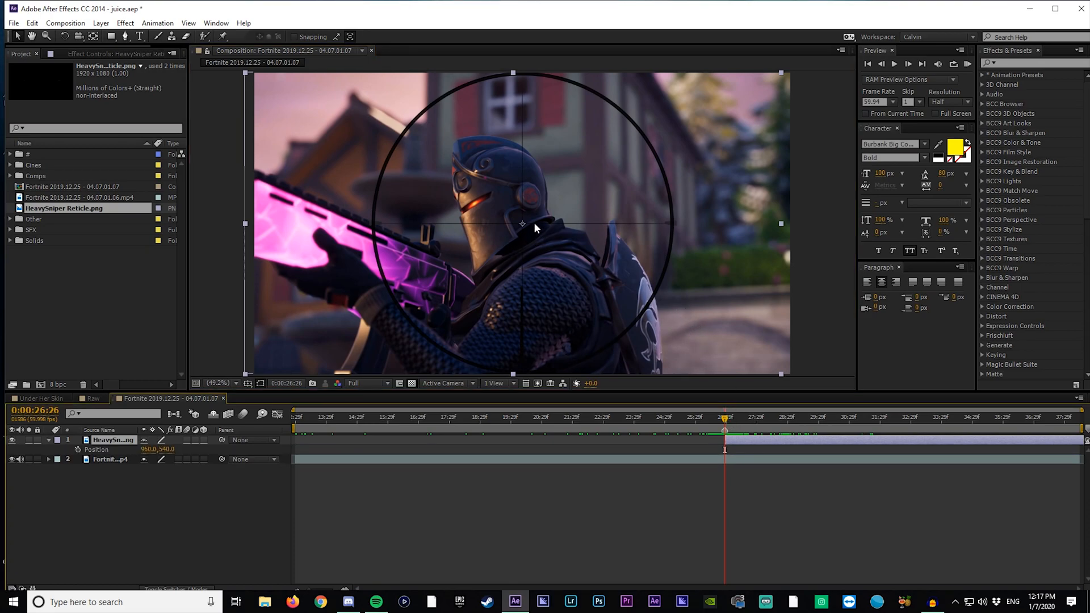
drag(533, 223, 536, 230)
drag(797, 416, 724, 419)
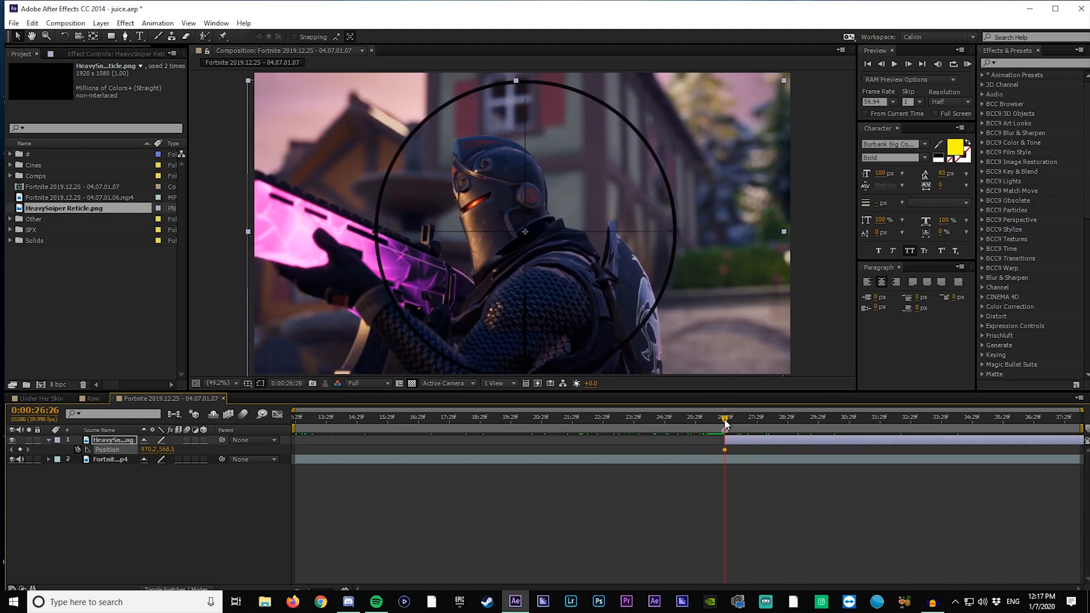
Keyframe the reticle's Position on the target at 0:00:37:58 and 0:00:32:17, nudging it to follow the character.
key(End)
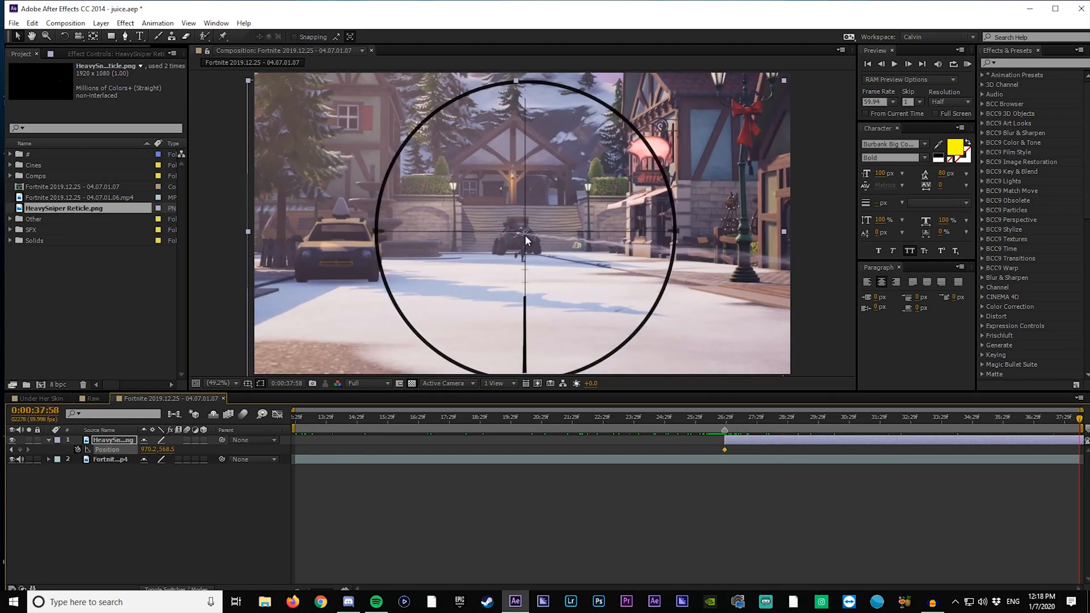
drag(534, 233, 530, 233)
click(908, 418)
drag(906, 420, 904, 420)
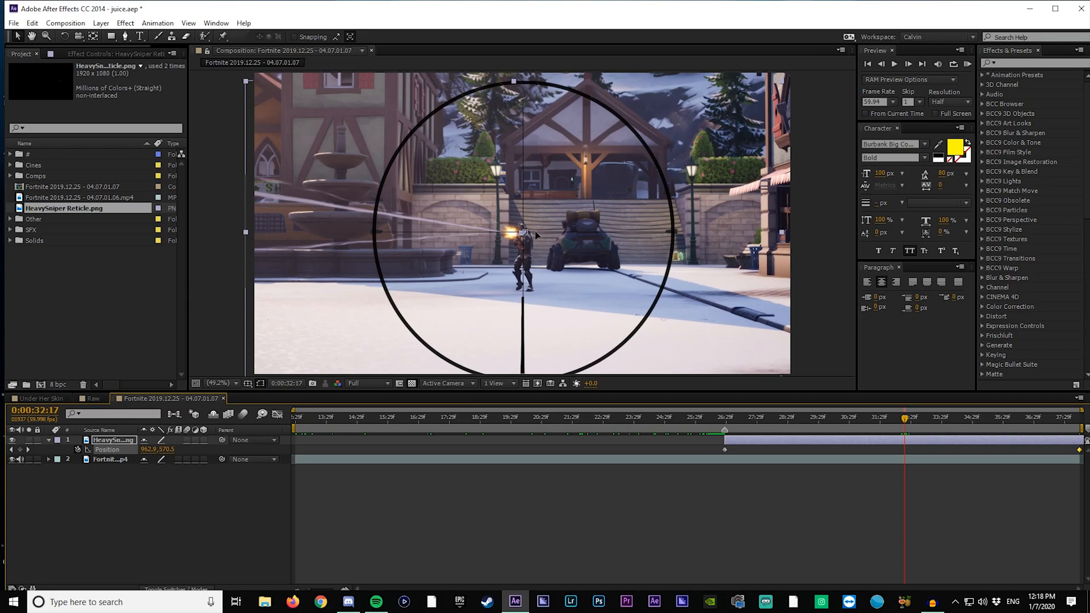
drag(534, 233, 535, 231)
Add reticle Position keyframes at 0:00:29:28, about 966.7, 567.9, and near 0:00:35:25 to keep the crosshair on the character.
click(811, 419)
key(space)
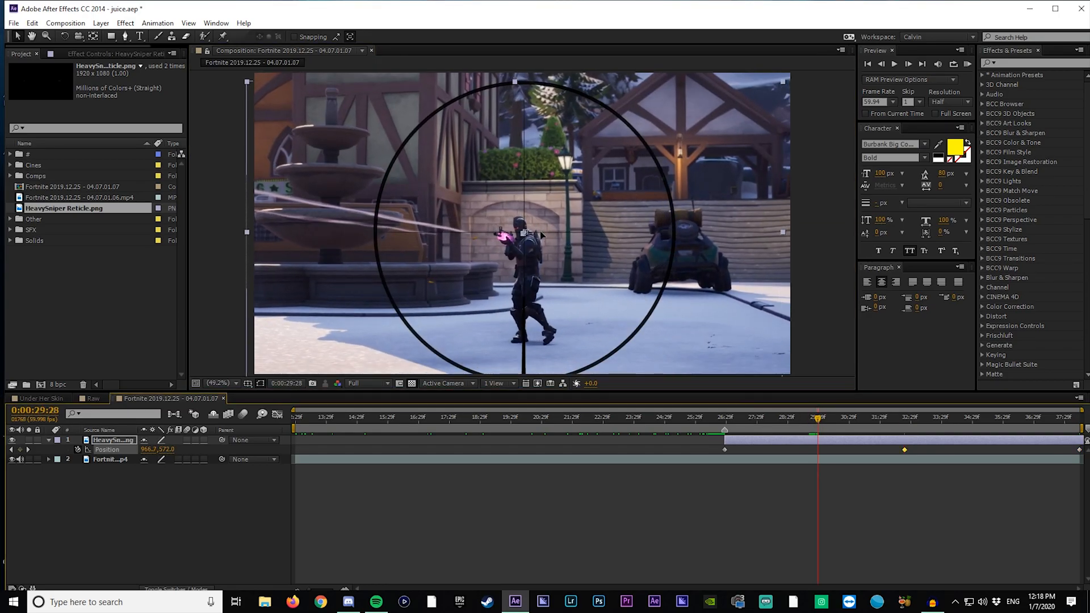
drag(540, 233, 541, 235)
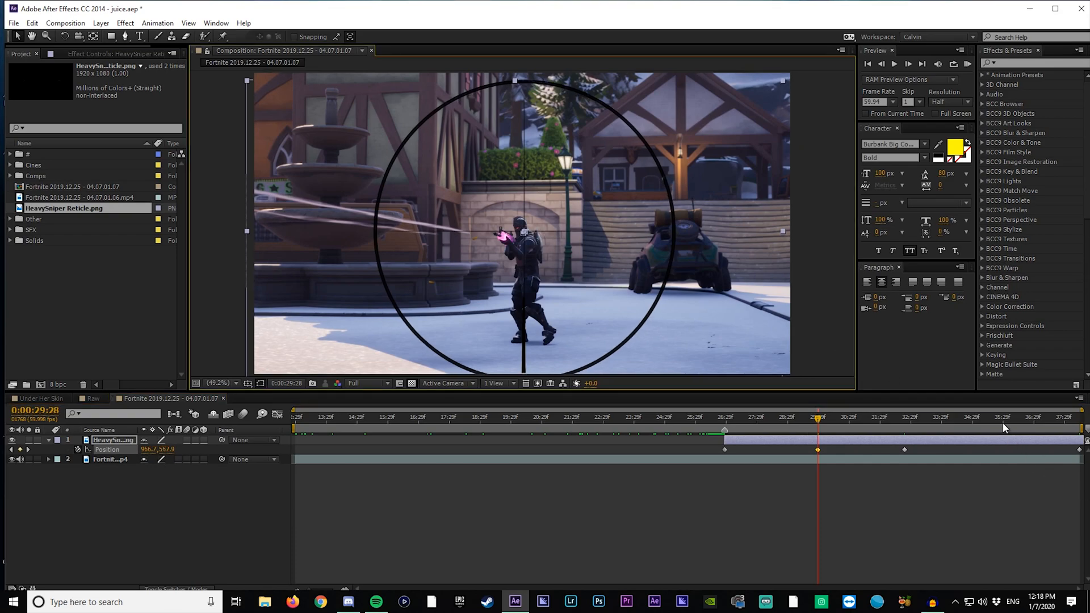
click(1000, 418)
key(Right)
key(Right)
click(542, 230)
Collapse the reticle layer's properties, scrub through its tracking motion and return to 0:00:26:26.
key(s)
key(s)
drag(742, 431, 873, 430)
drag(797, 429, 724, 430)
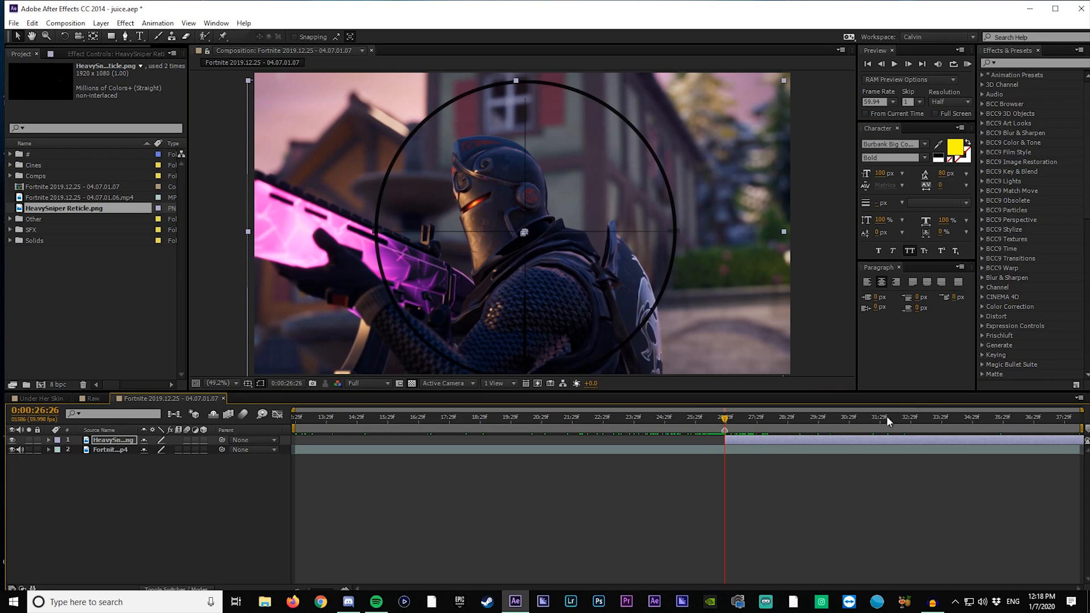
Fade the reticle in with Opacity keyframes of 0% at 0:00:26:26 and 100% at about 0:00:28:00.
key(t)
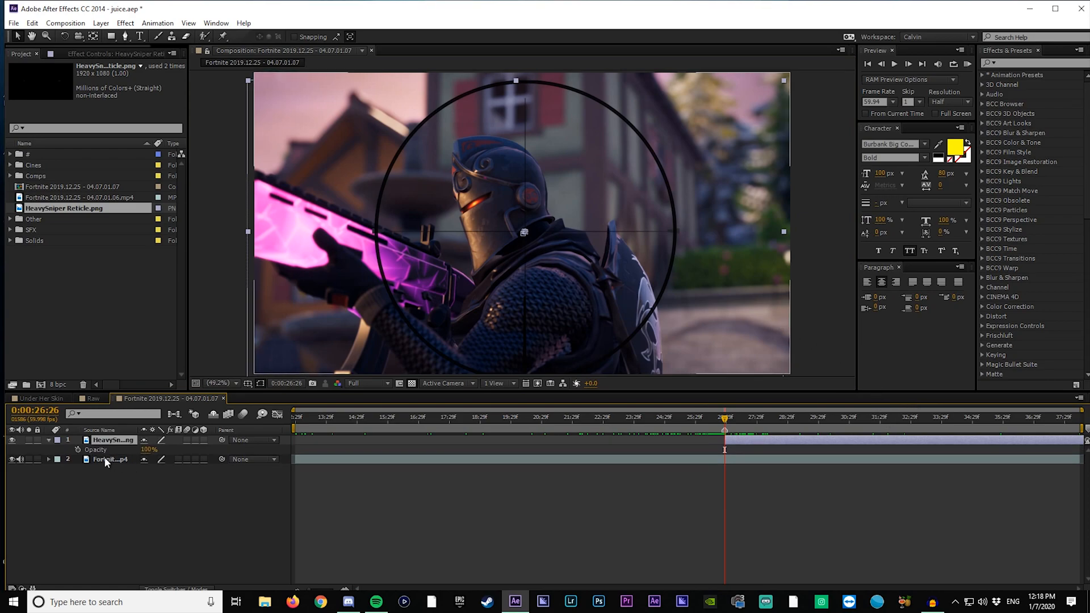
click(77, 449)
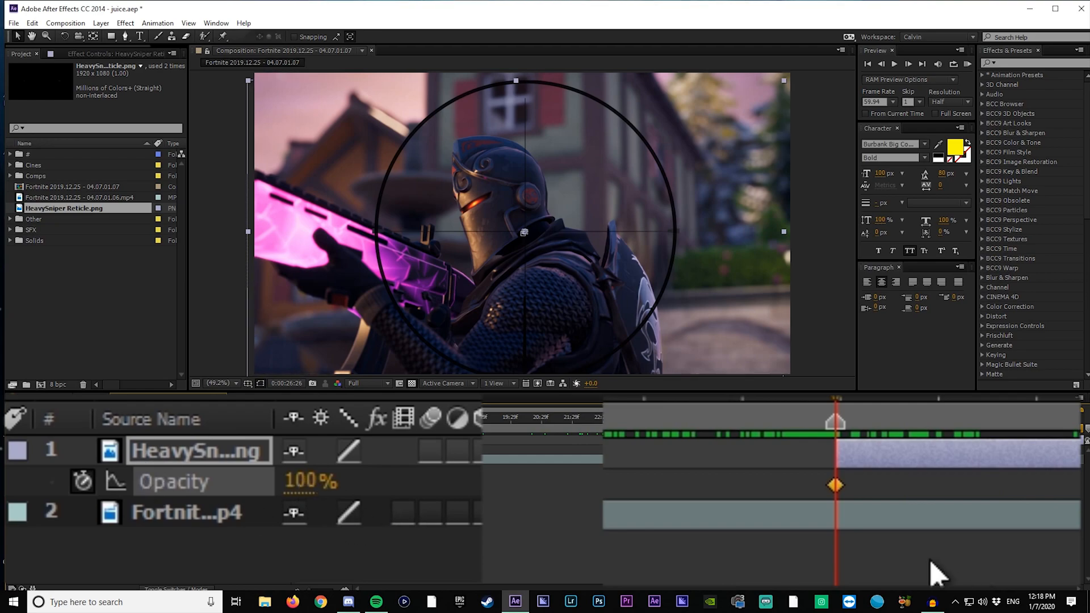
drag(846, 487, 994, 488)
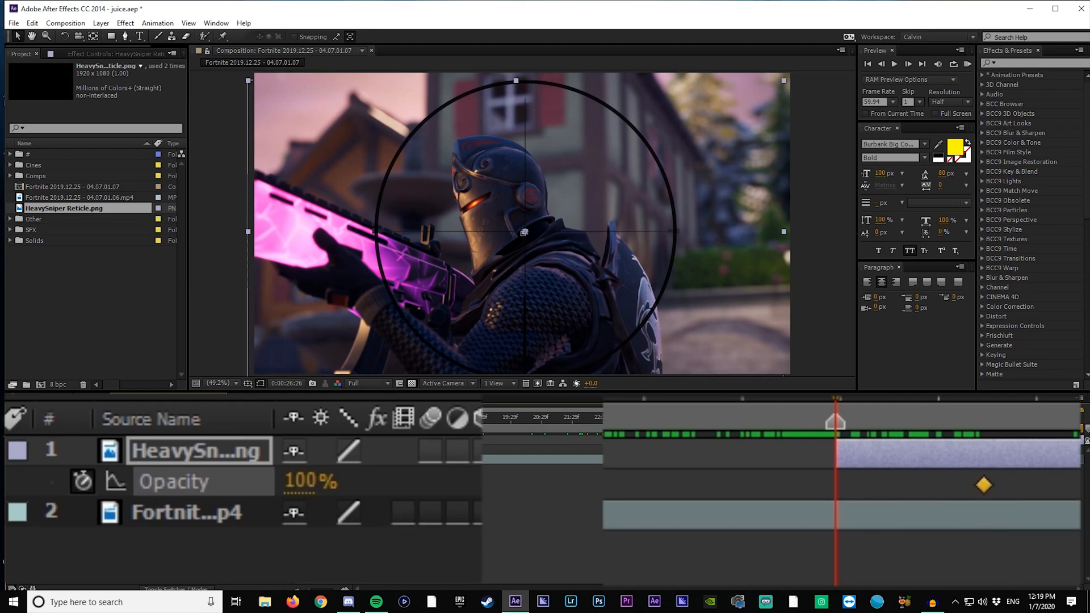
click(302, 482)
text(0)
key(Return)
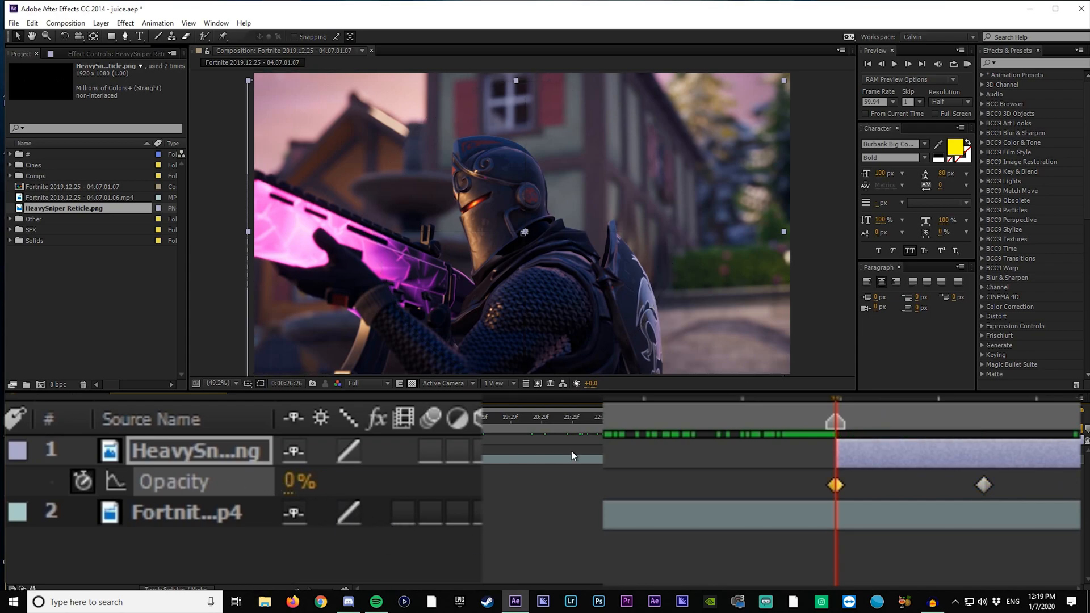
Scrub through the shot to check the reticle's fade-in and its tracking up to 0:00:37:53.
drag(836, 400, 1087, 407)
drag(907, 417, 812, 417)
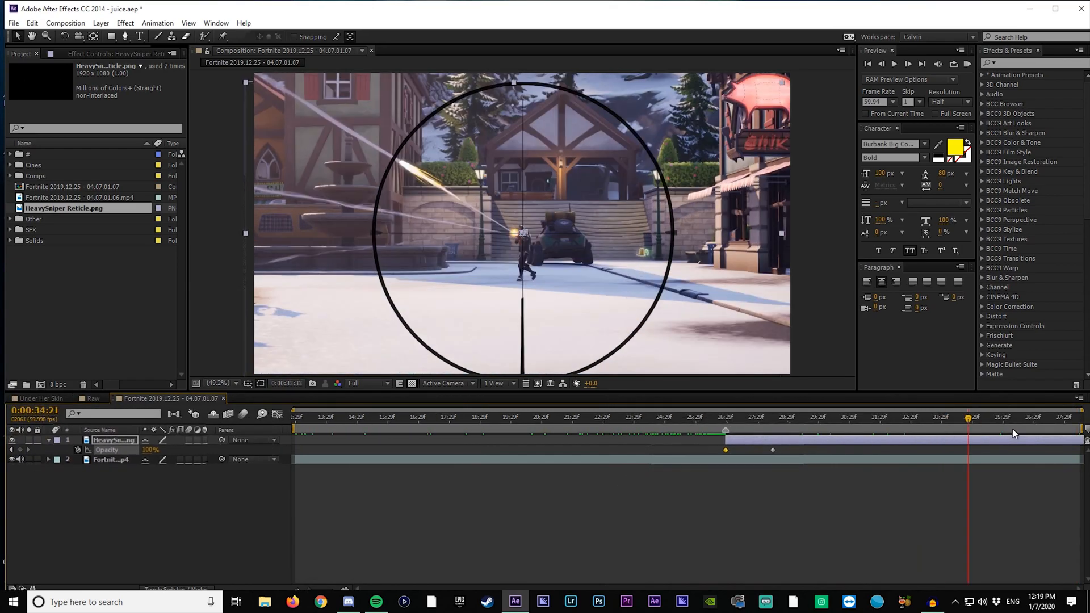
click(759, 417)
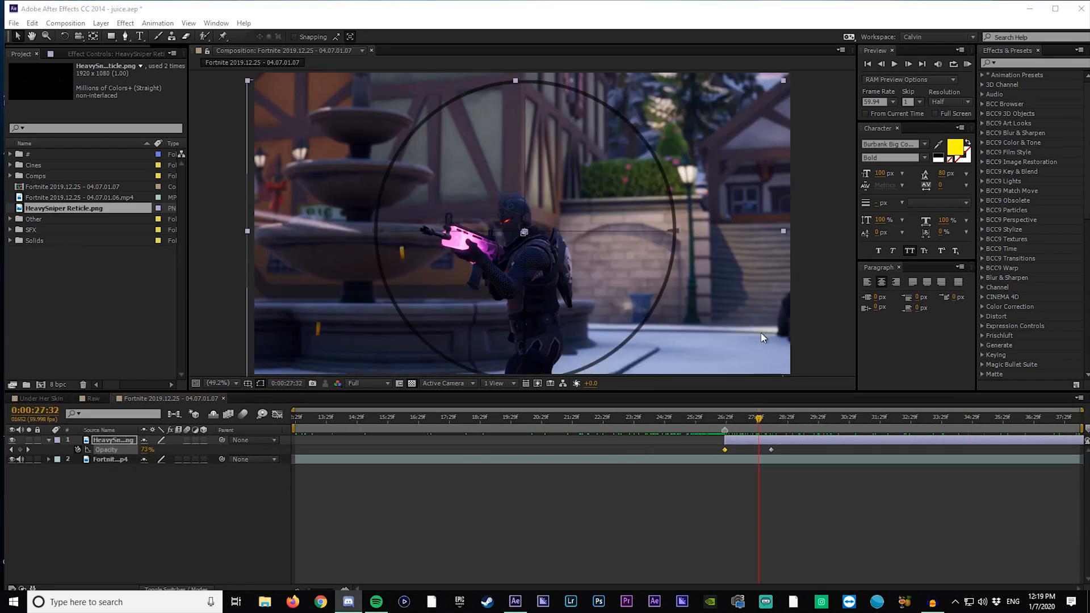
drag(763, 426, 821, 438)
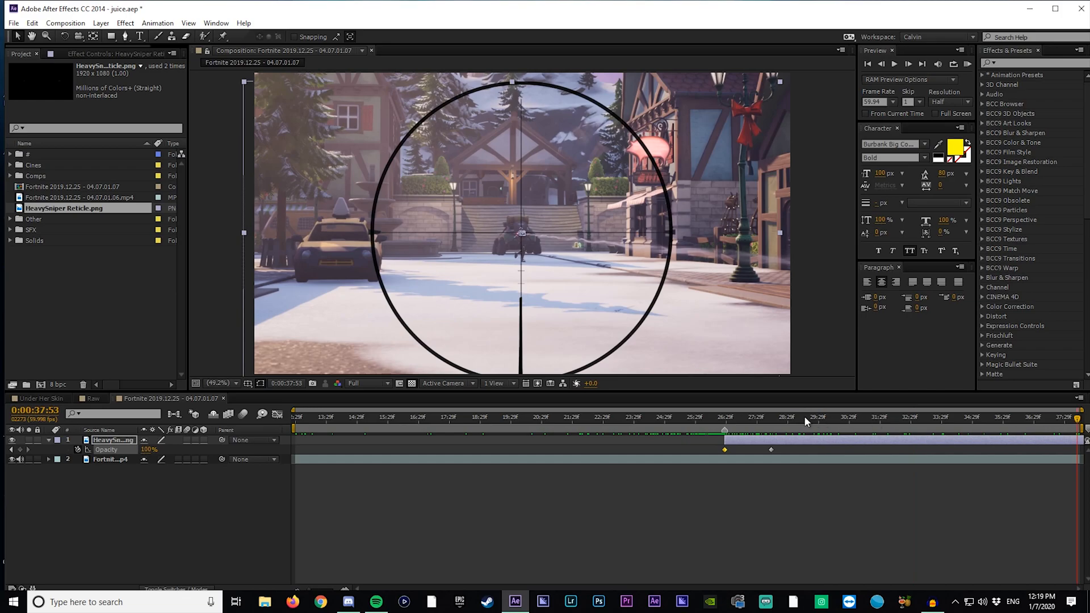
Keyframe the reticle's Scale from 313% at 0:00:26:26 to 100% at 0:00:37:58.
drag(804, 416, 725, 433)
key(u)
key(alt+shift+s)
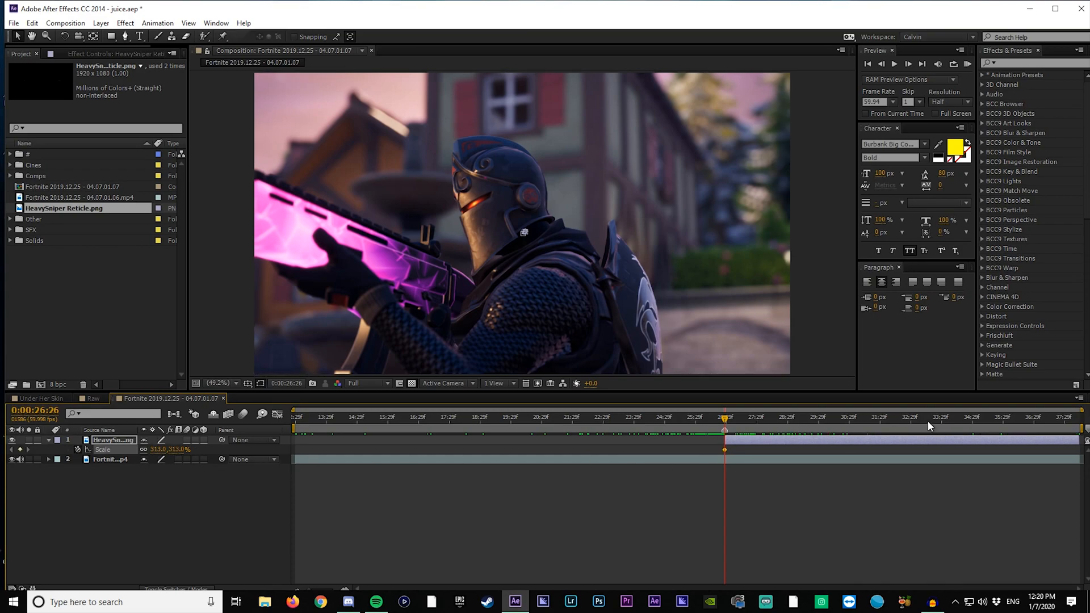
drag(929, 425, 1087, 424)
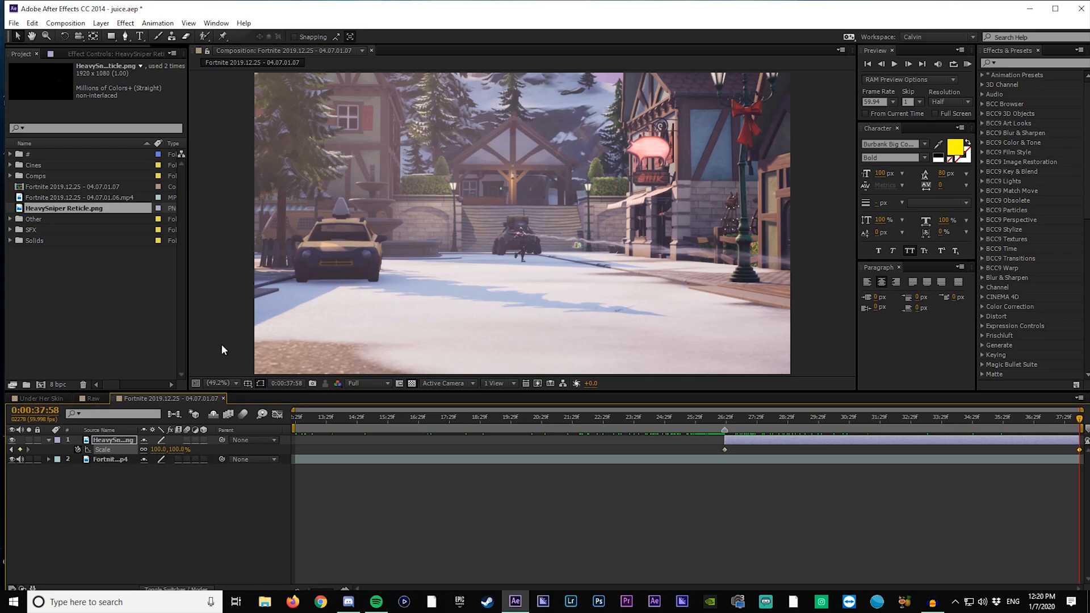
Keyframe the reticle's Rotation from 213° at 0:00:26:26 to 0° at 0:00:37:58.
drag(693, 416, 722, 414)
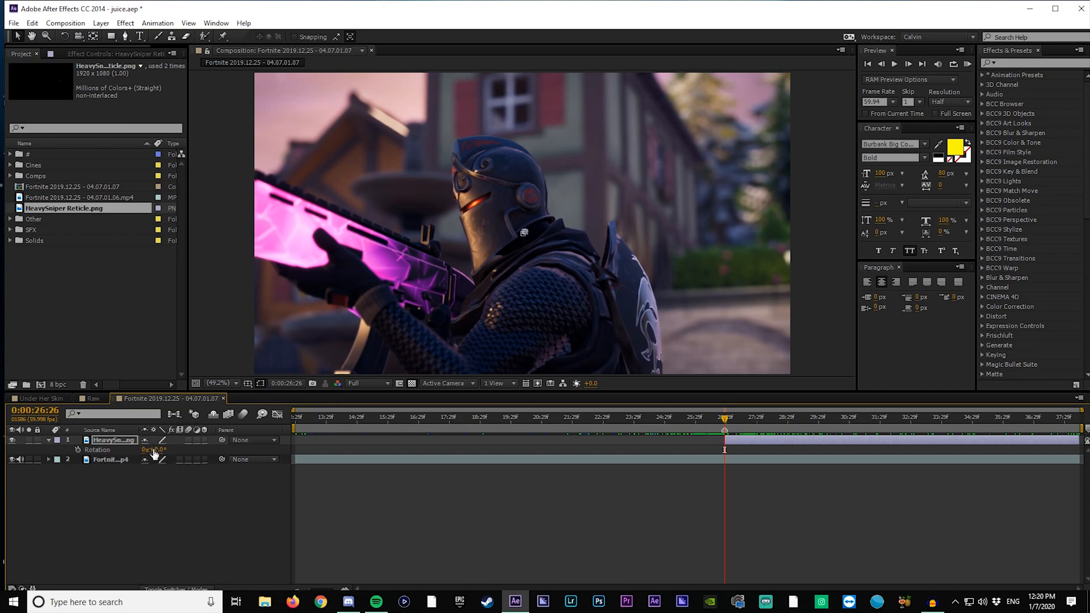
click(77, 449)
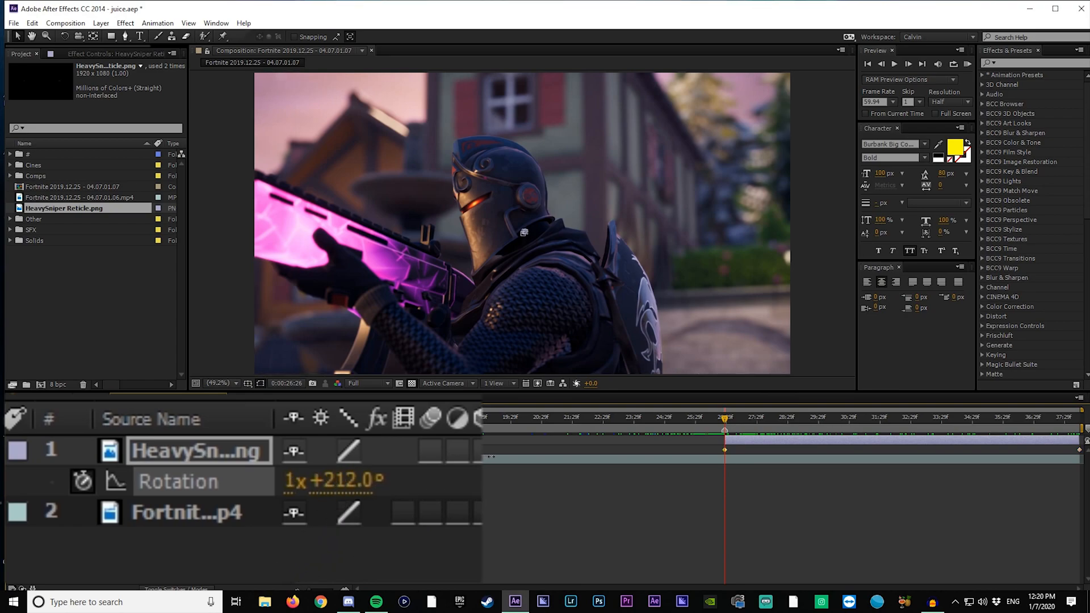
drag(471, 511, 366, 513)
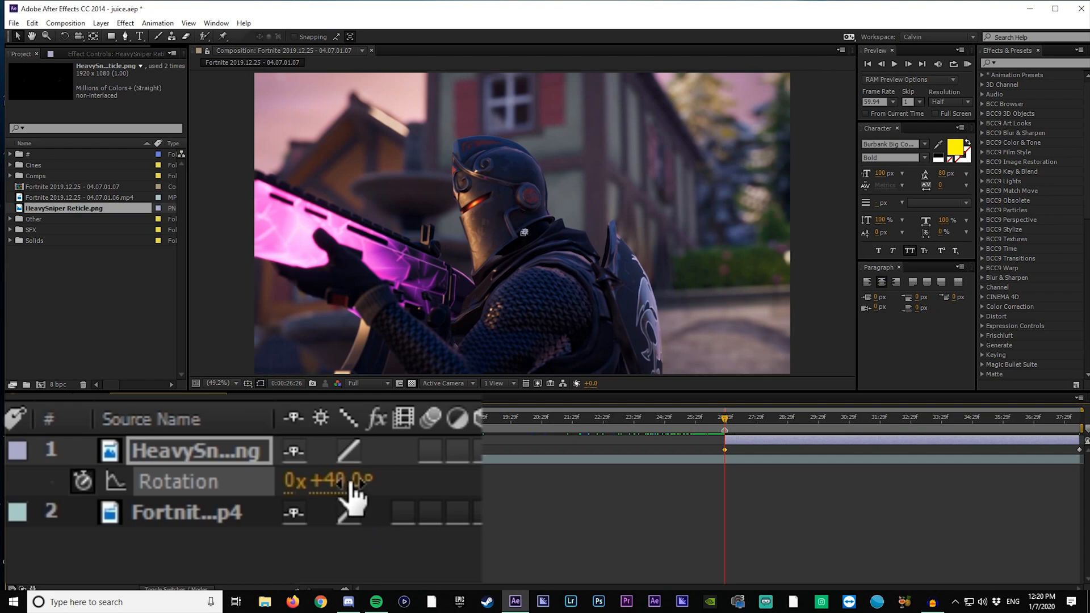
click(361, 481)
text(212)
key(Return)
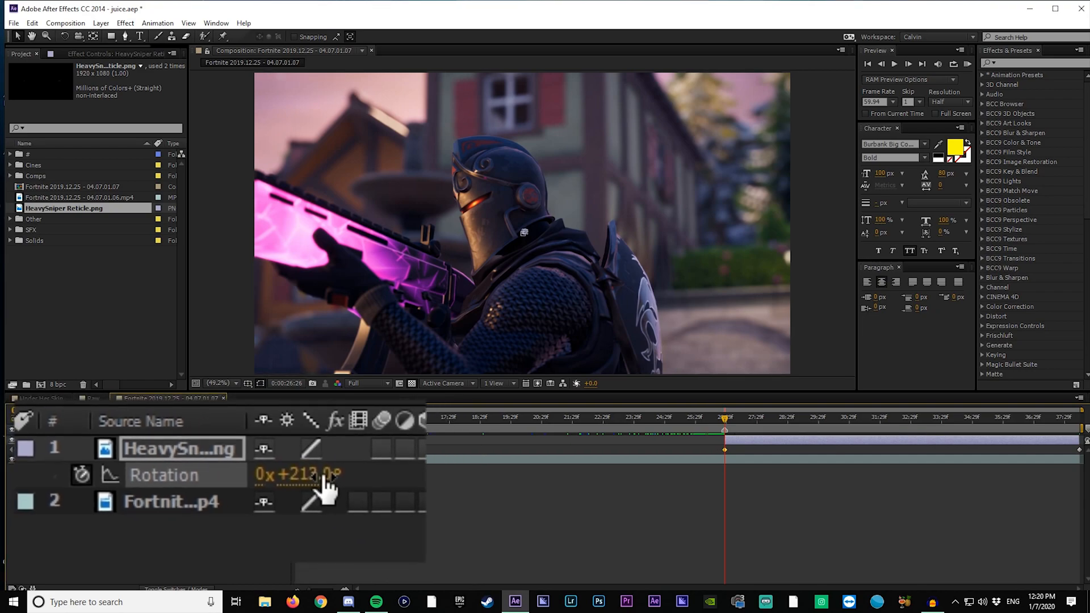
Examine the reticle's Scale and Rotation curves together in the graph editor, then deselect the layer.
key(s)
mouse_move(724, 418)
mouse_down()
mouse_move(679, 419)
mouse_move(778, 434)
mouse_move(1021, 439)
mouse_move(814, 441)
mouse_move(712, 424)
mouse_move(1063, 426)
mouse_move(653, 420)
mouse_move(708, 391)
mouse_move(866, 395)
mouse_move(1081, 423)
mouse_move(642, 392)
mouse_move(977, 391)
mouse_move(676, 376)
mouse_move(884, 393)
mouse_move(920, 401)
mouse_move(681, 387)
mouse_move(964, 417)
mouse_move(649, 417)
mouse_move(916, 417)
mouse_move(778, 417)
mouse_move(715, 401)
mouse_up()
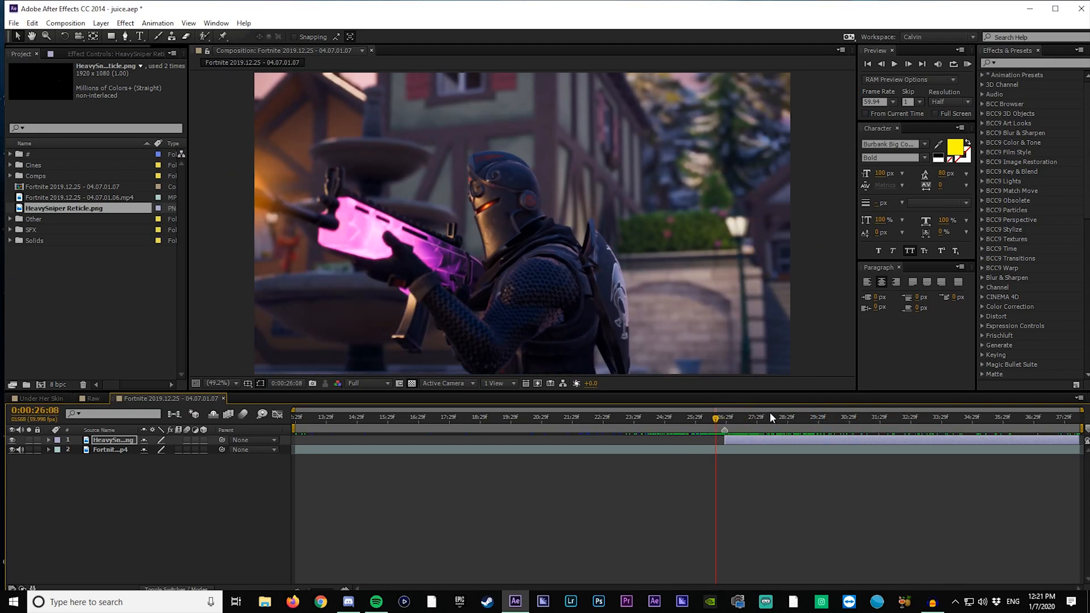
key(r)
key(shift+s)
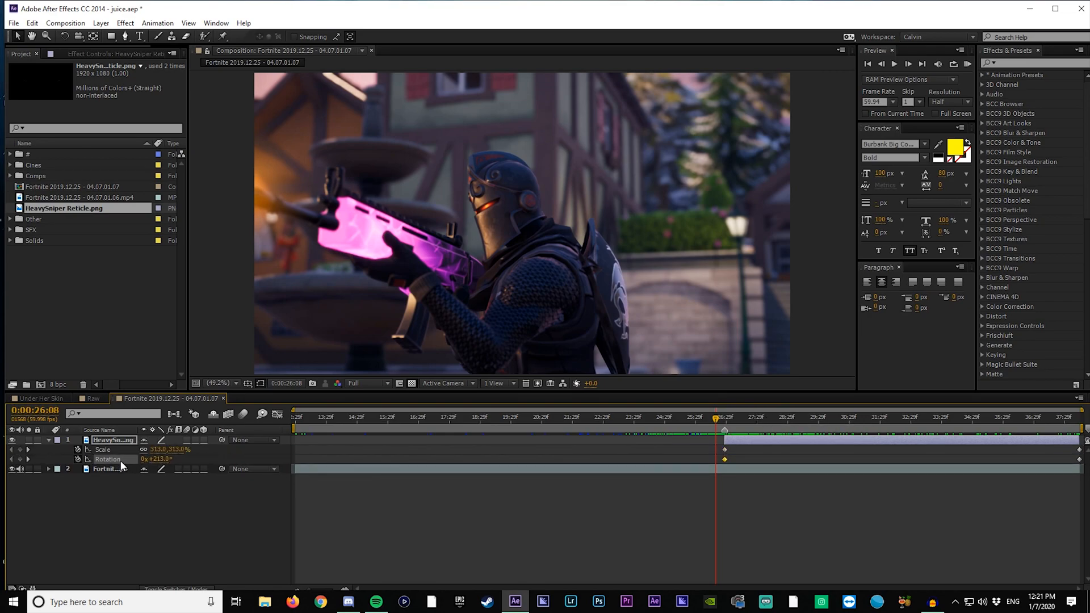
click(277, 414)
click(817, 465)
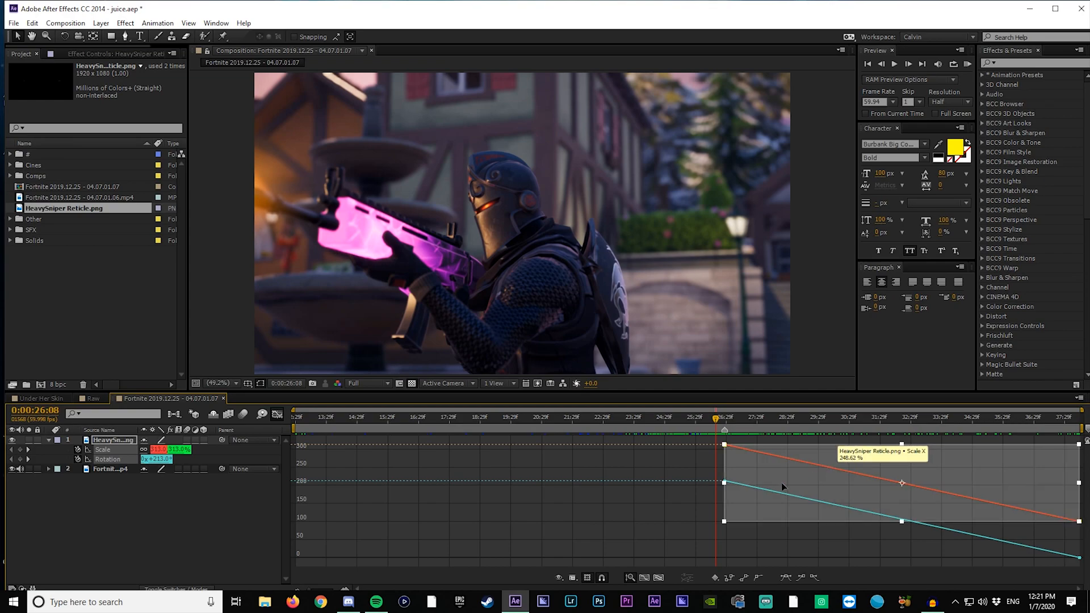
click(112, 503)
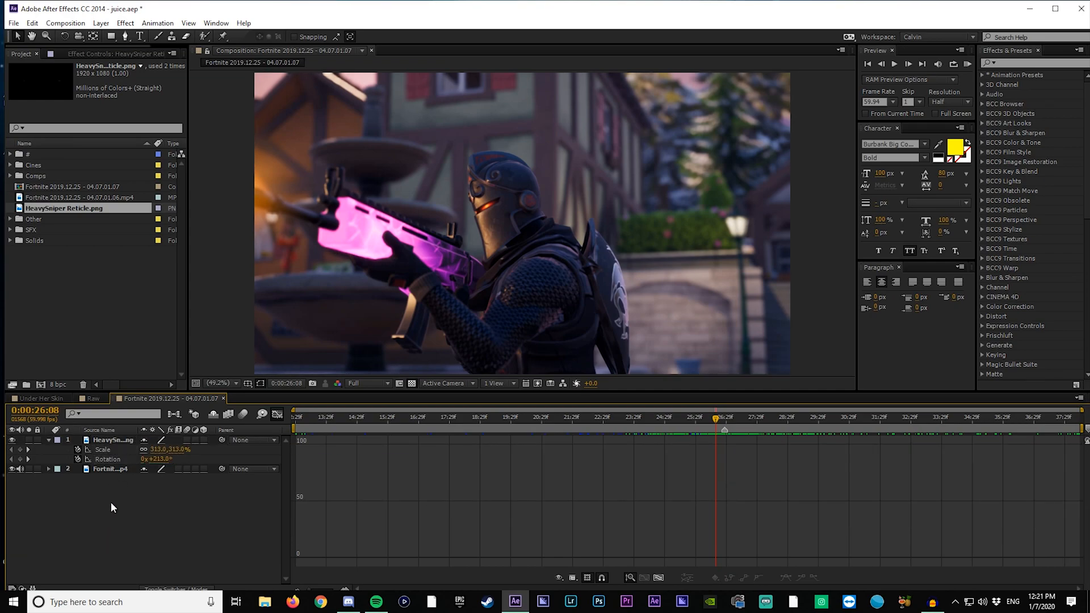
Easy-ease the reticle's Scale keyframes, pull the end handle vertical for a steep final drop, and close the graph editor.
click(107, 441)
key(s)
click(105, 449)
double_click(831, 477)
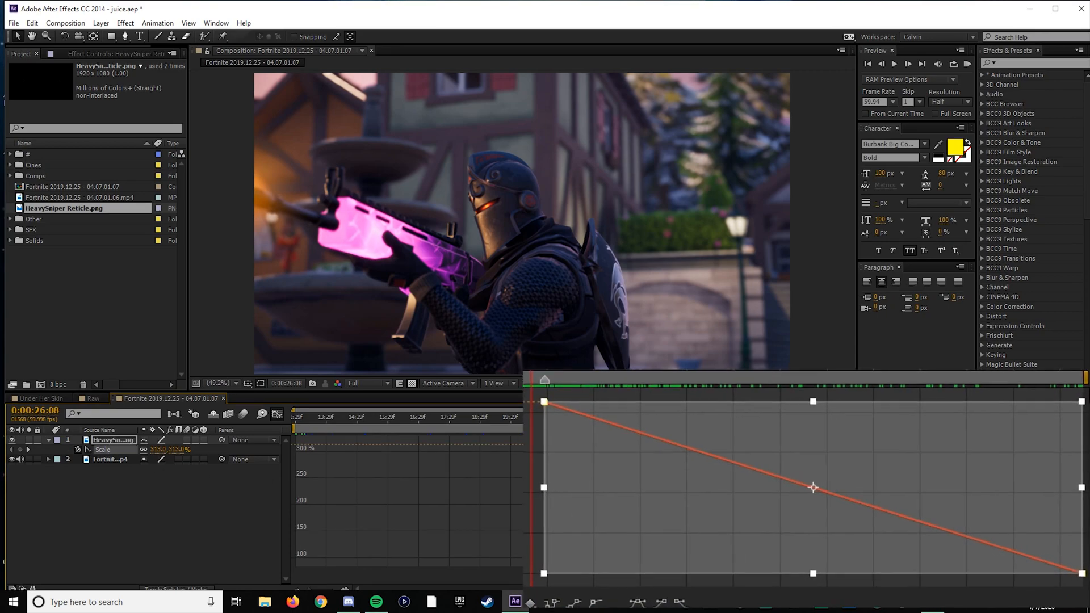
click(606, 609)
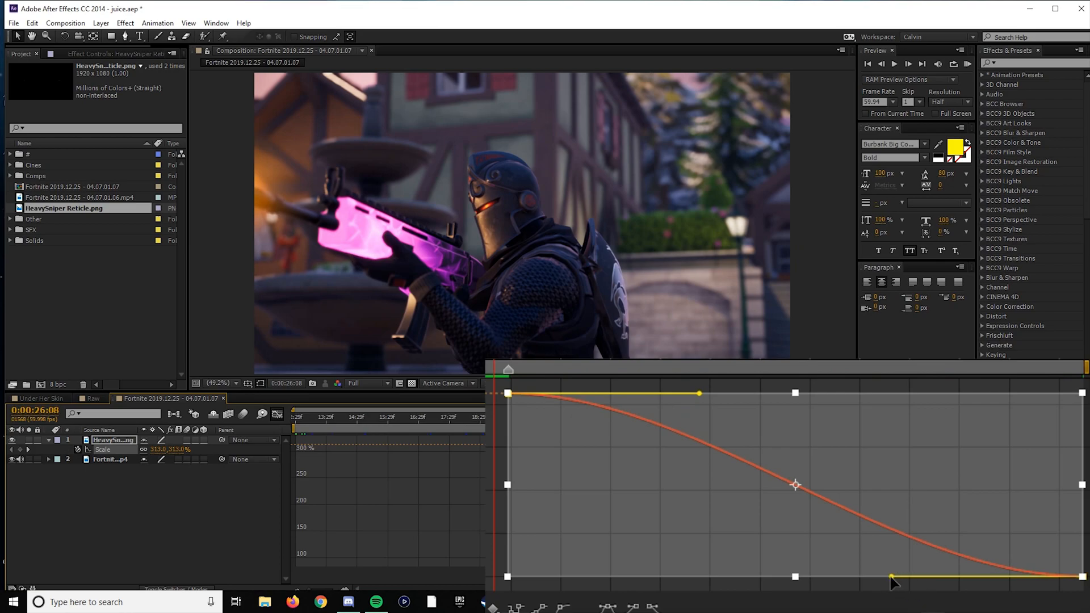
drag(891, 579, 1082, 446)
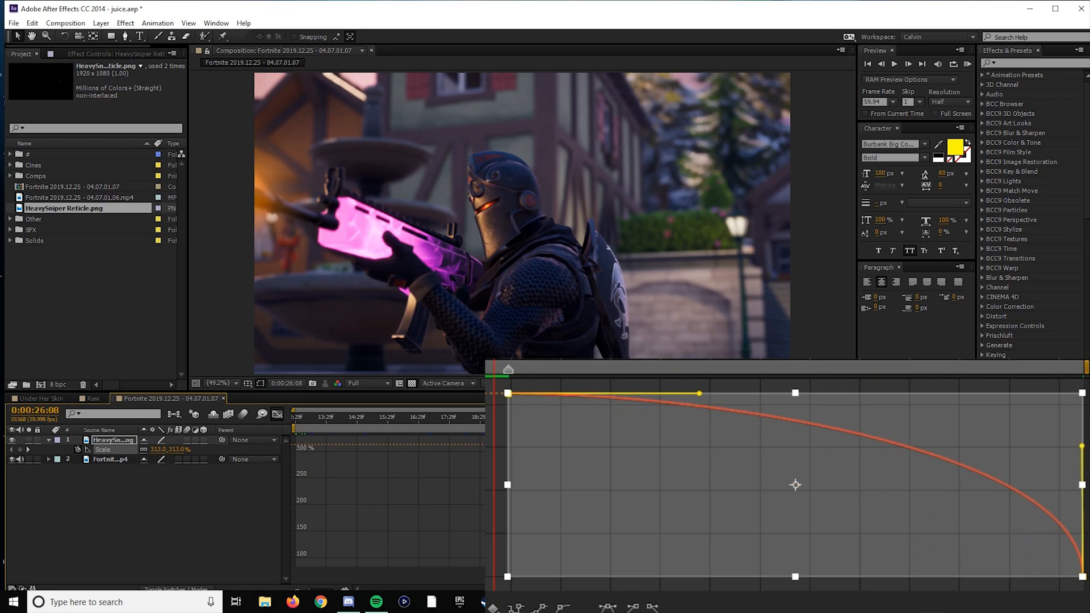
drag(534, 363, 1081, 478)
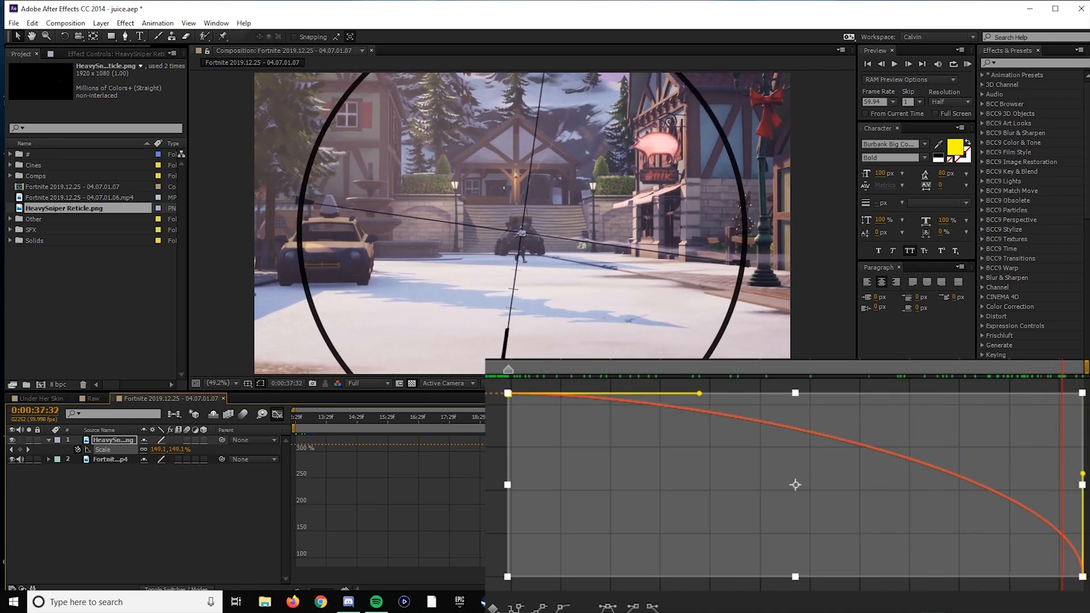
drag(993, 356, 895, 368)
click(278, 415)
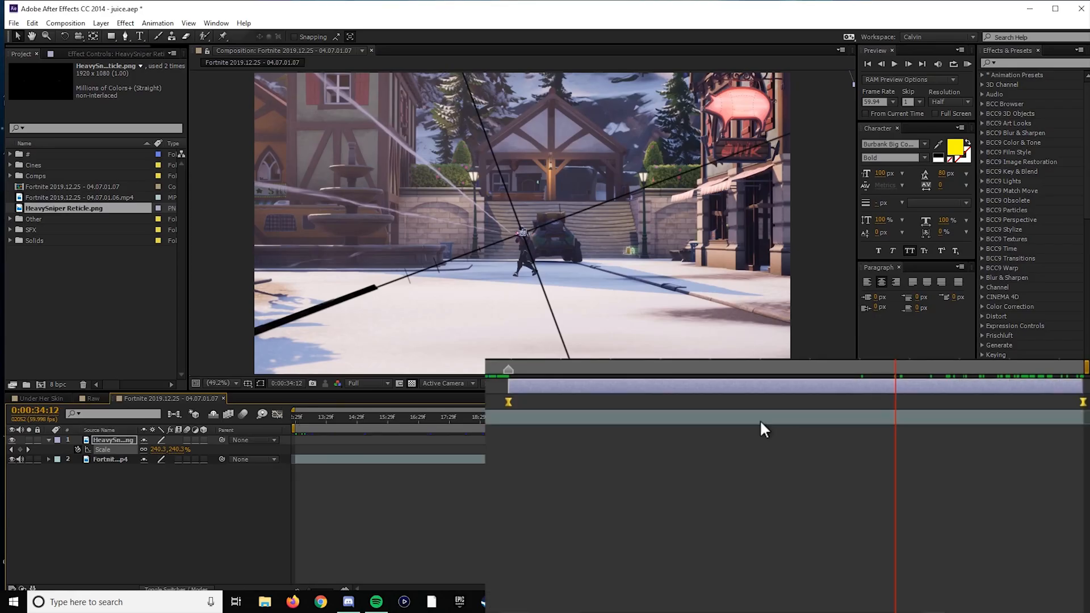
Easy-ease the reticle's Rotation keyframes, lengthen the start handle, pull the end handle vertical, and close the graph editor.
key(r)
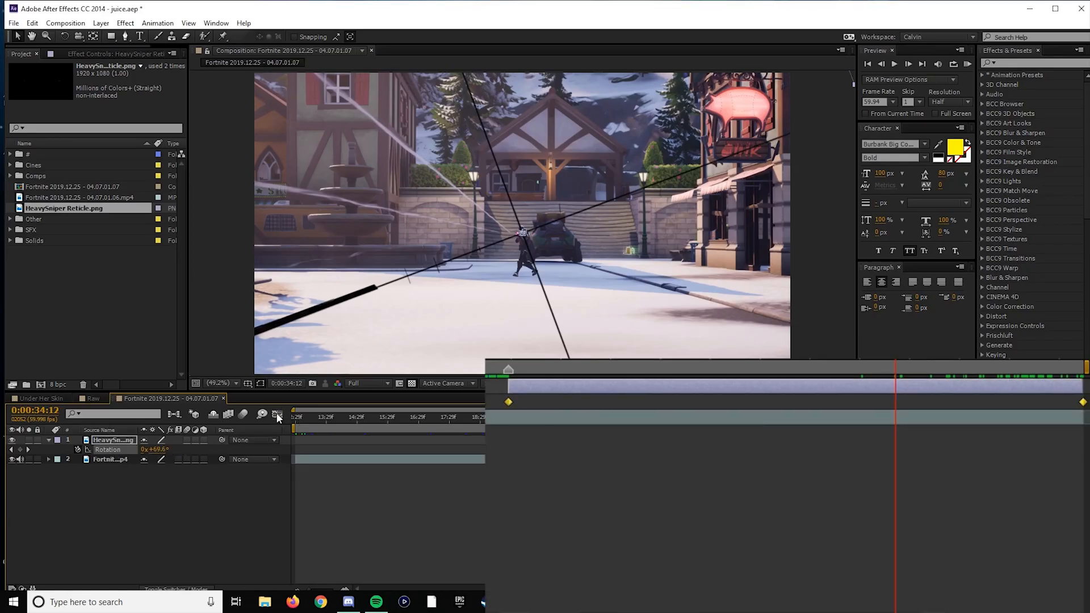
click(277, 414)
click(646, 434)
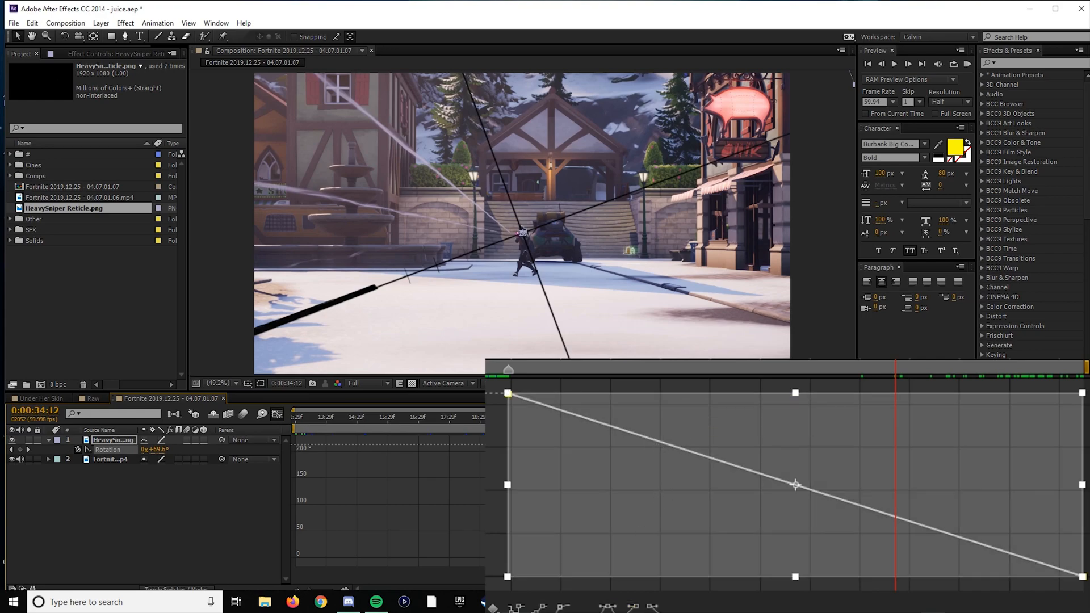
click(607, 607)
drag(698, 392, 809, 391)
click(567, 361)
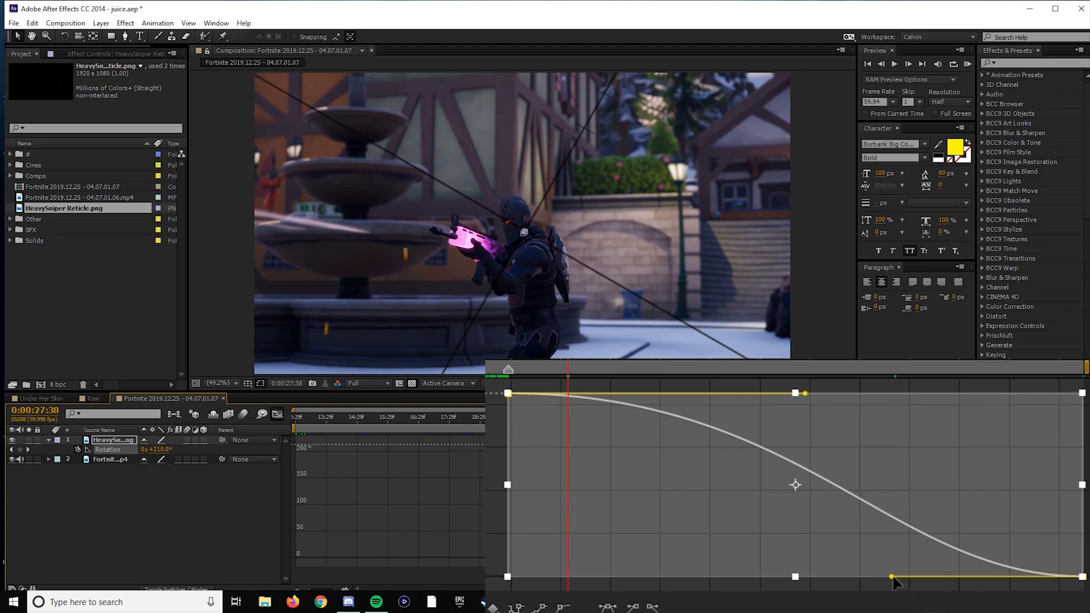
drag(895, 578, 1082, 484)
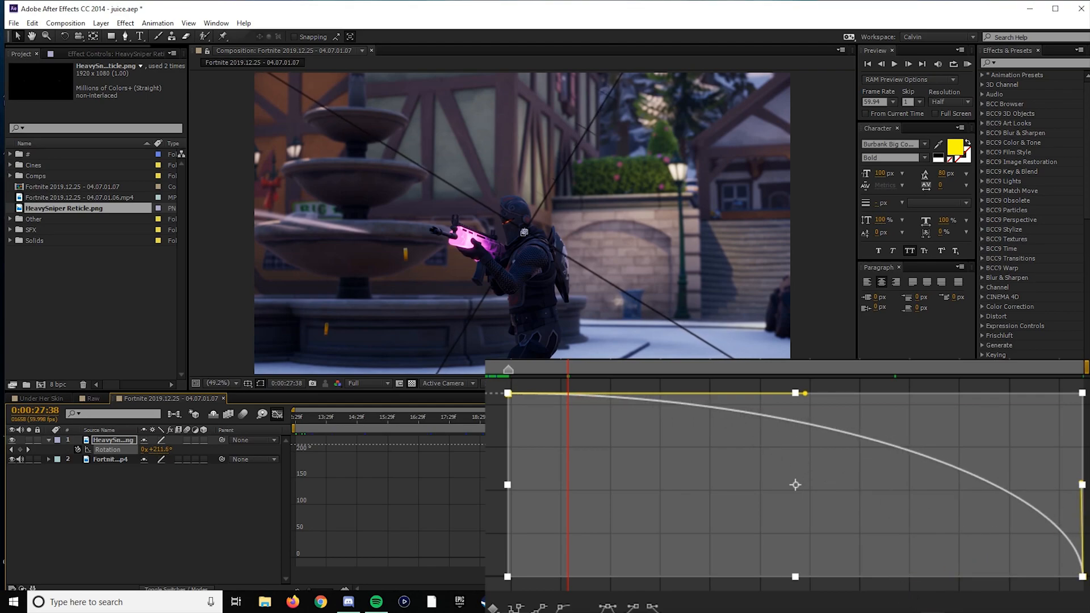
drag(758, 361, 920, 452)
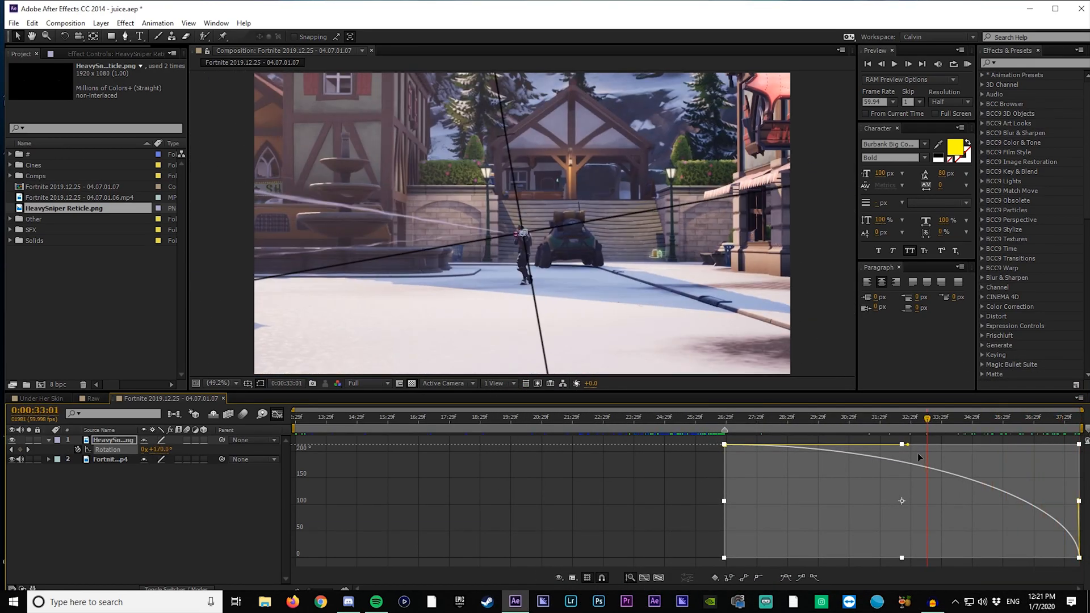
click(277, 415)
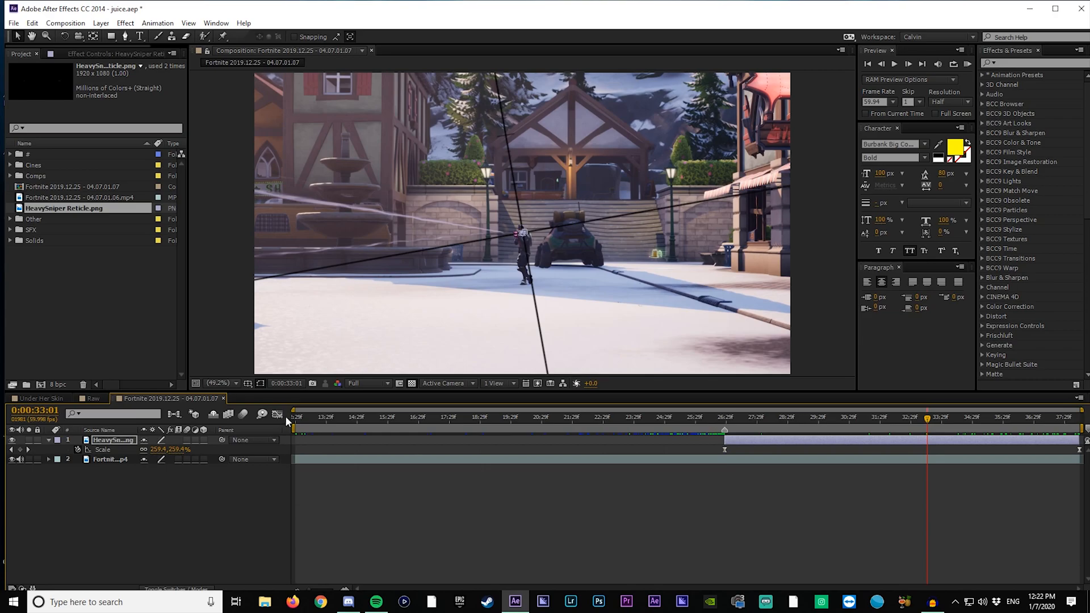
key(r)
click(155, 520)
Switch to the Raw composition and look through its layer stack.
click(91, 398)
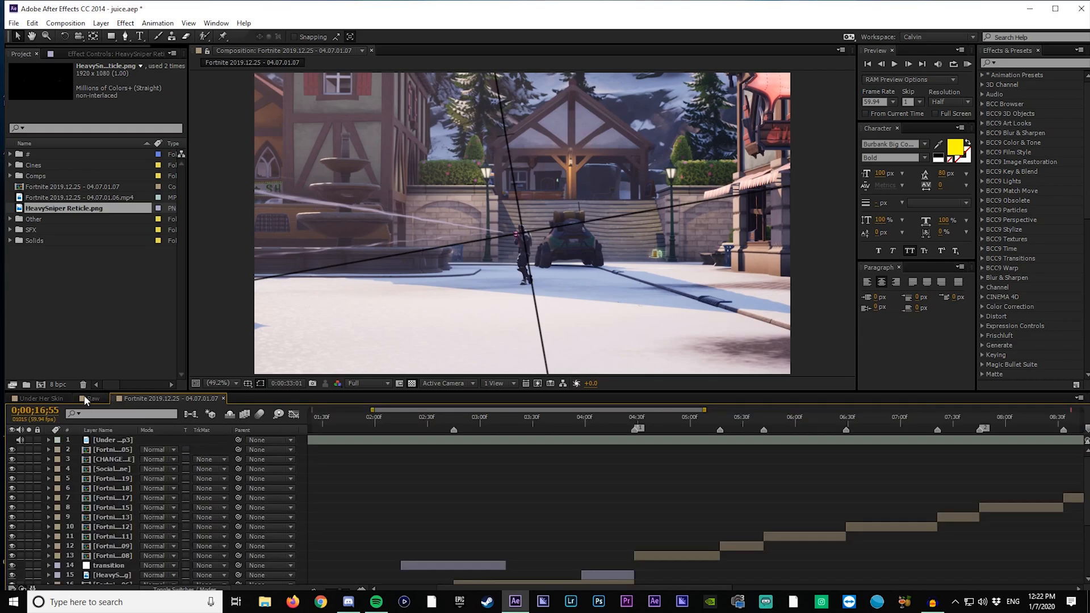
scroll(505, 469, down, 3)
scroll(505, 469, up, 2)
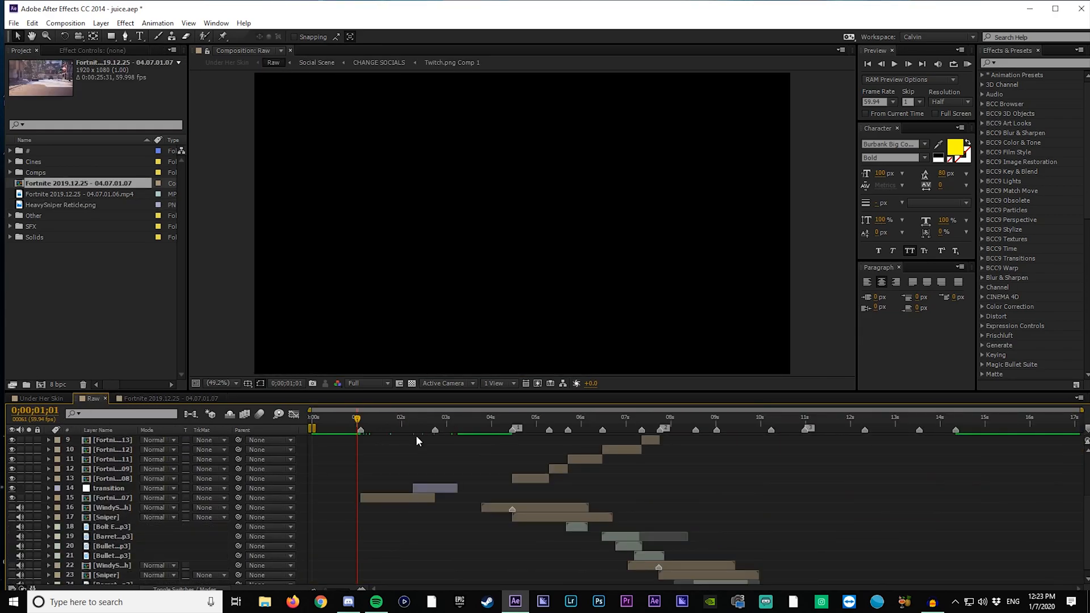
Add the Fortnite 2019.12.25 - 04.07.01.07 composition below the transition layer, starting at 0;00;02;45.
drag(416, 434, 436, 421)
drag(38, 189, 563, 489)
key(bracketleft)
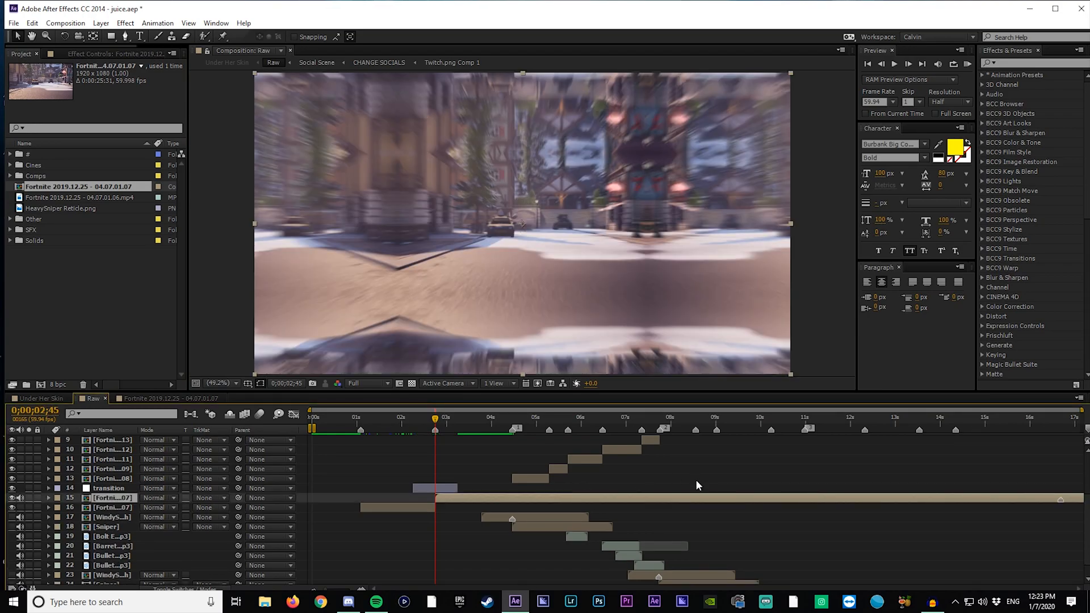
Enable time remapping on the new layer, delete its layer marker, and realign its start to 0;00;02;45.
key(ctrl+alt+t)
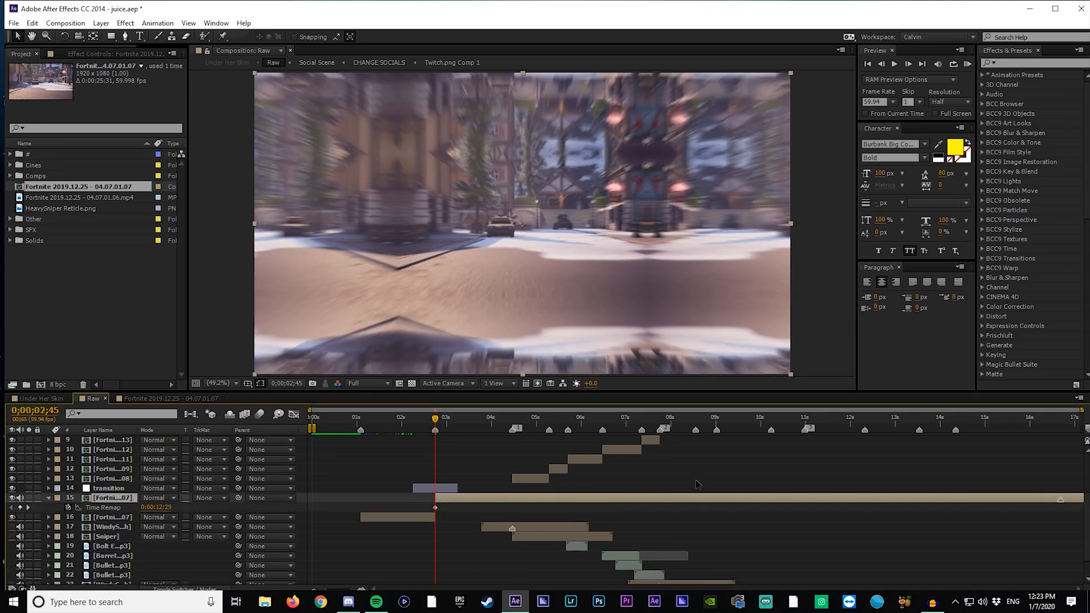
drag(436, 500, 979, 485)
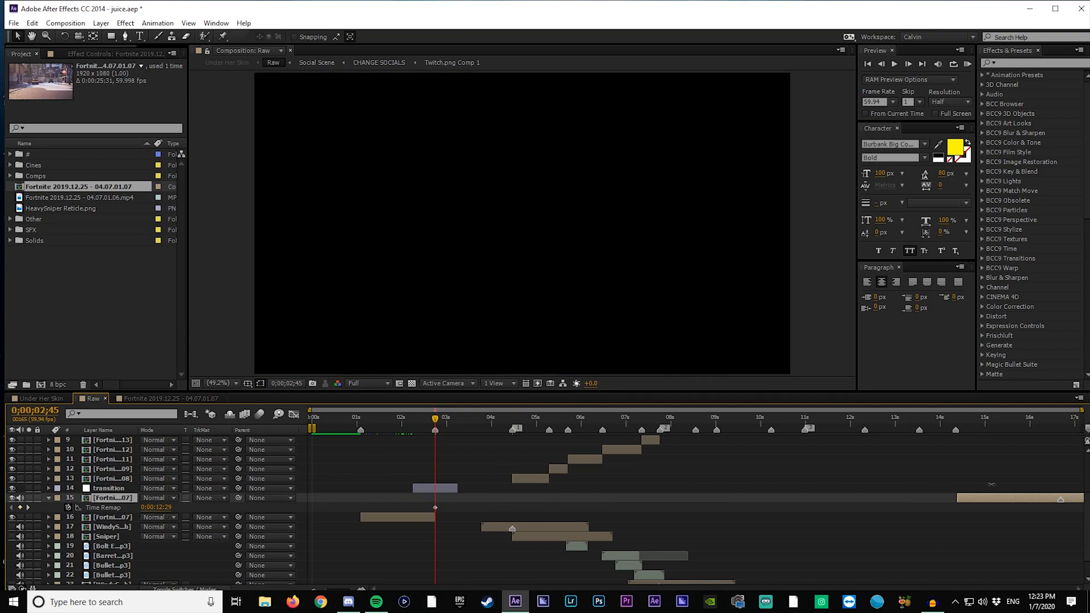
right_click(1061, 501)
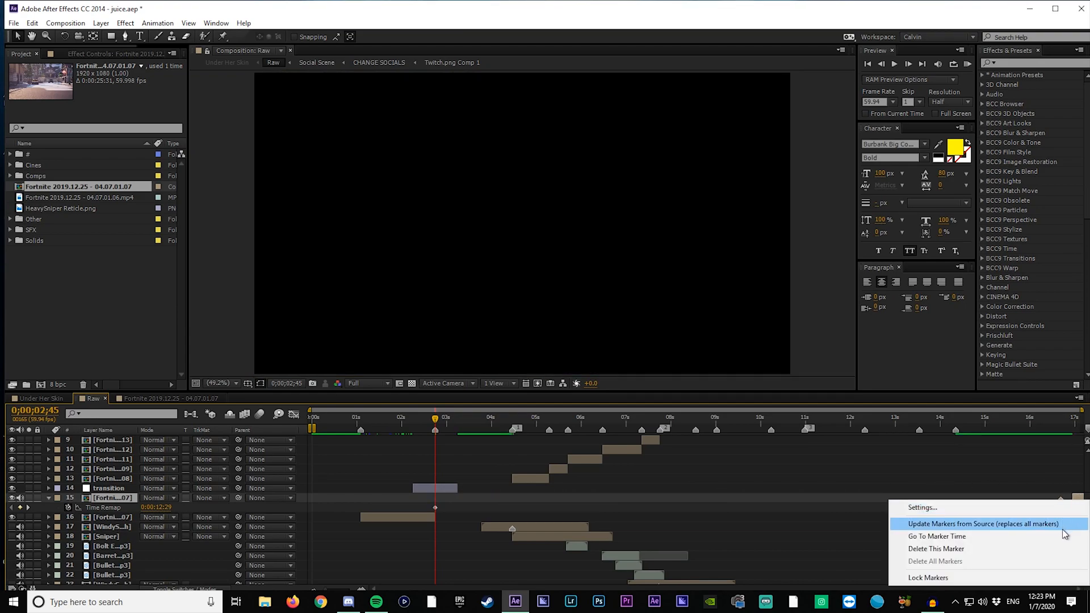
click(1016, 551)
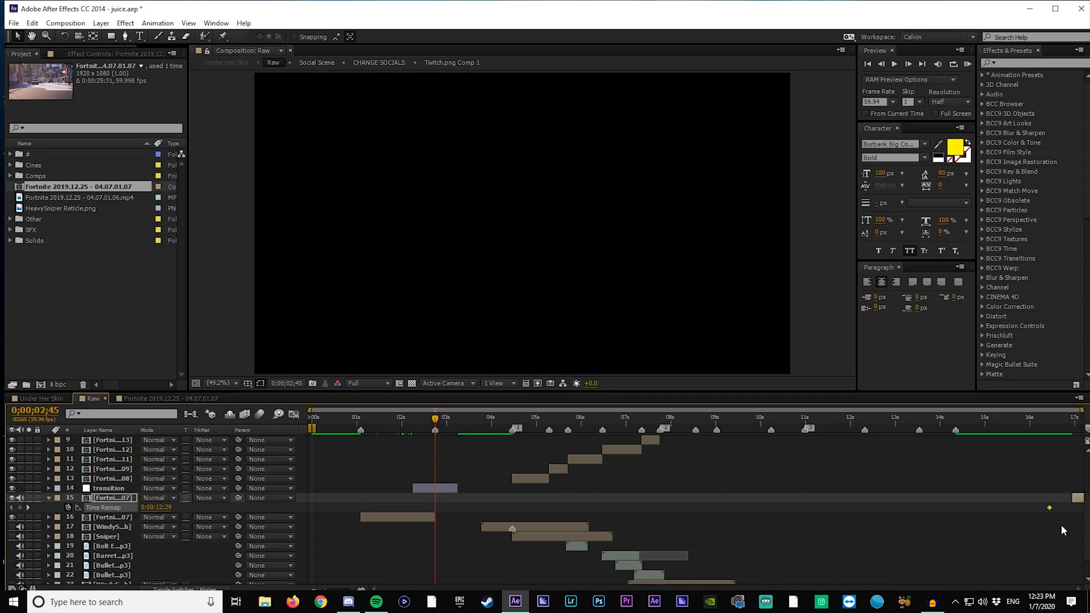
key(bracketleft)
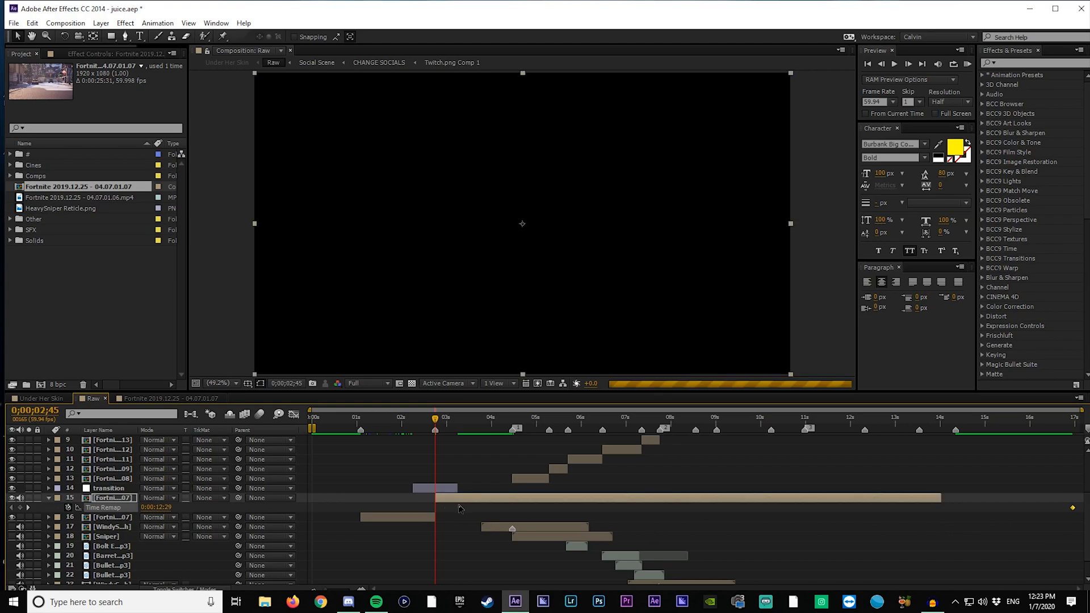
Trim the new layer's end and move its last Time Remap keyframe to the composition marker at 0;00;04;28.
drag(920, 495, 533, 494)
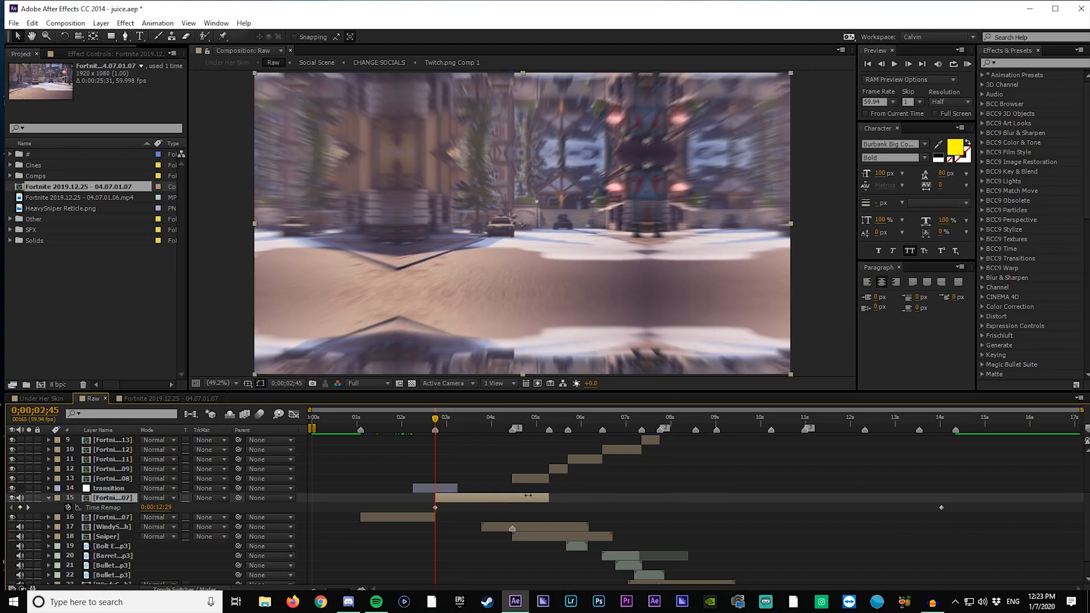
drag(640, 498, 515, 506)
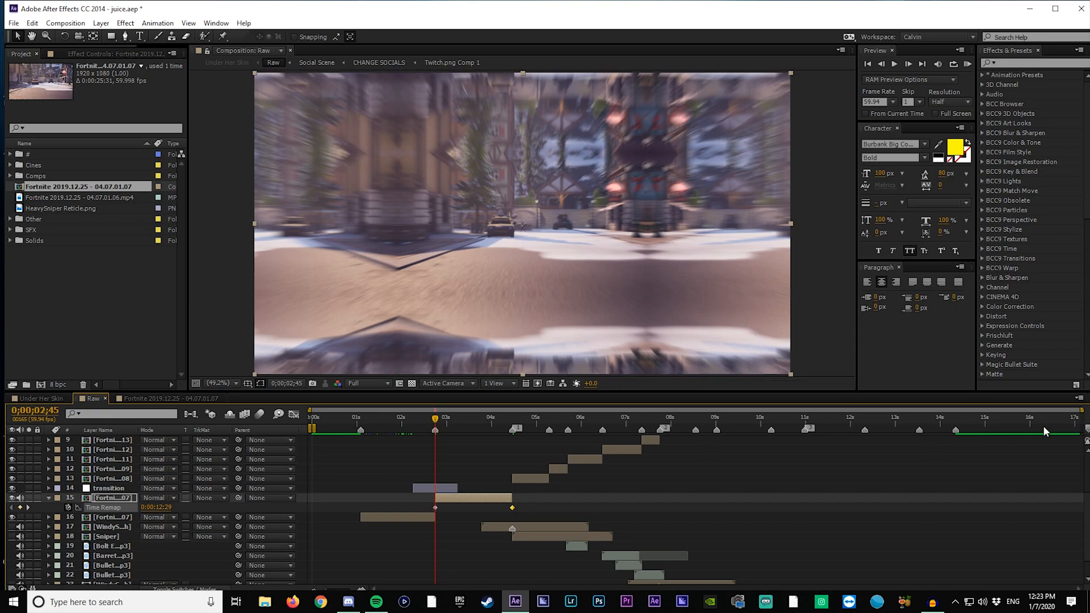
drag(1081, 409, 530, 411)
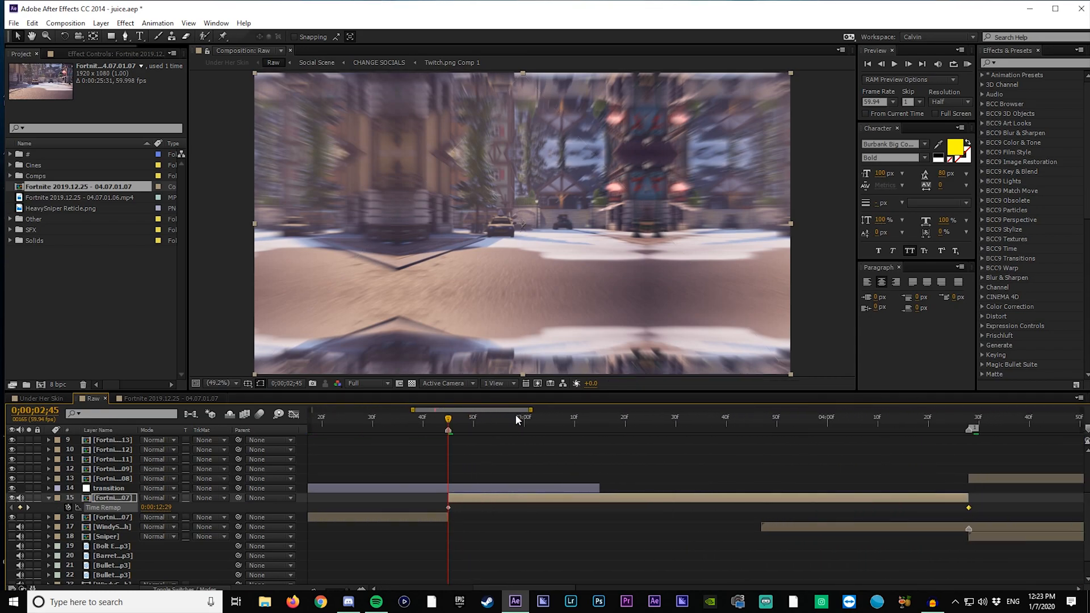
click(445, 421)
drag(445, 421, 961, 451)
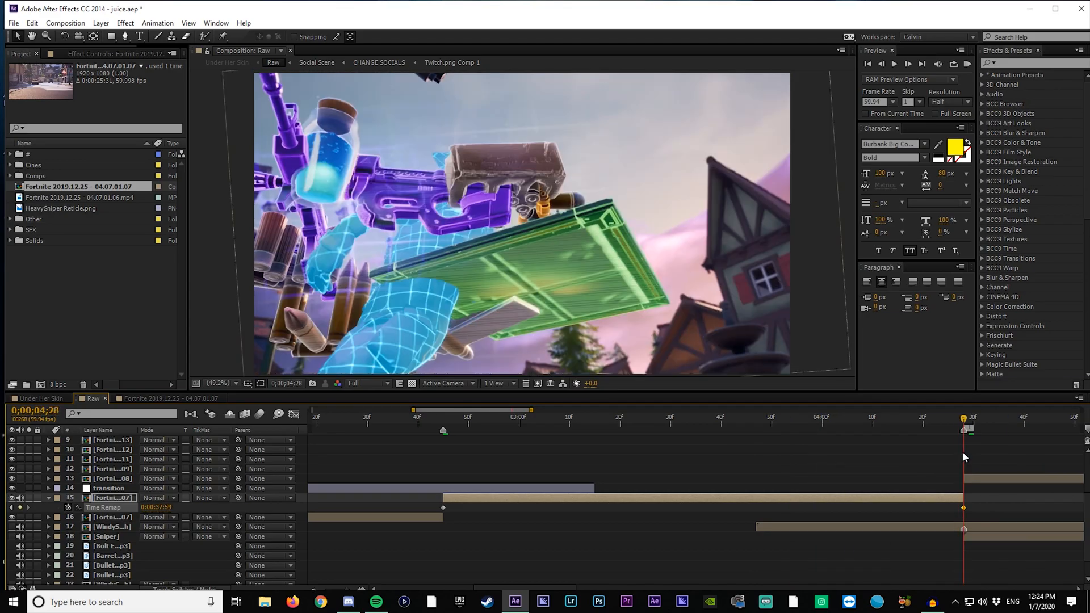
Easy-ease the Time Remap keyframes in the graph editor, pull both handles nearly vertical, and preview the speed ramp.
drag(717, 427, 741, 434)
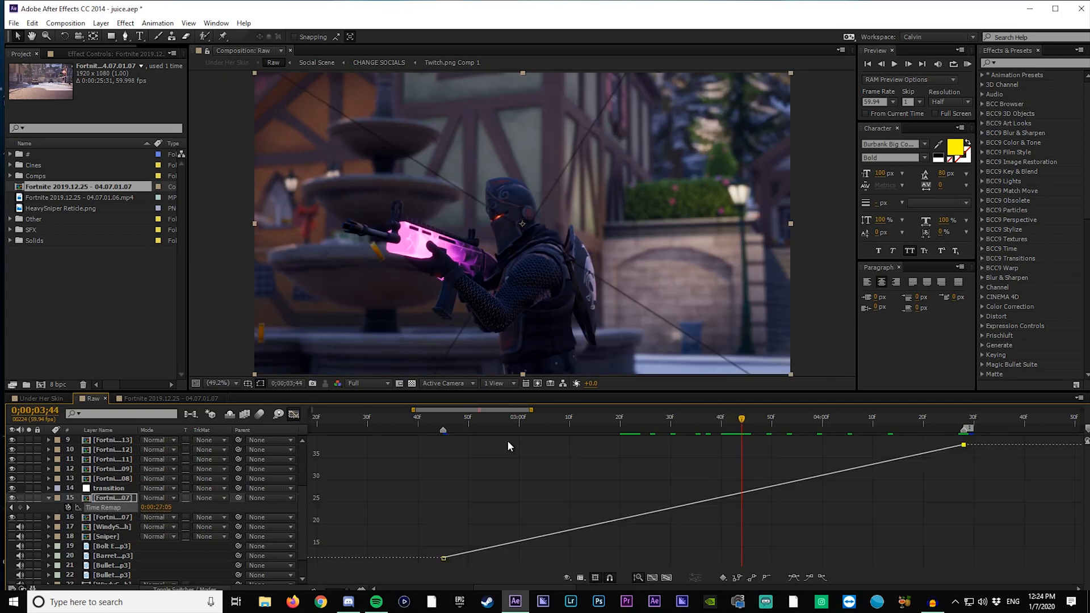
click(663, 509)
click(793, 578)
drag(548, 584, 289, 484)
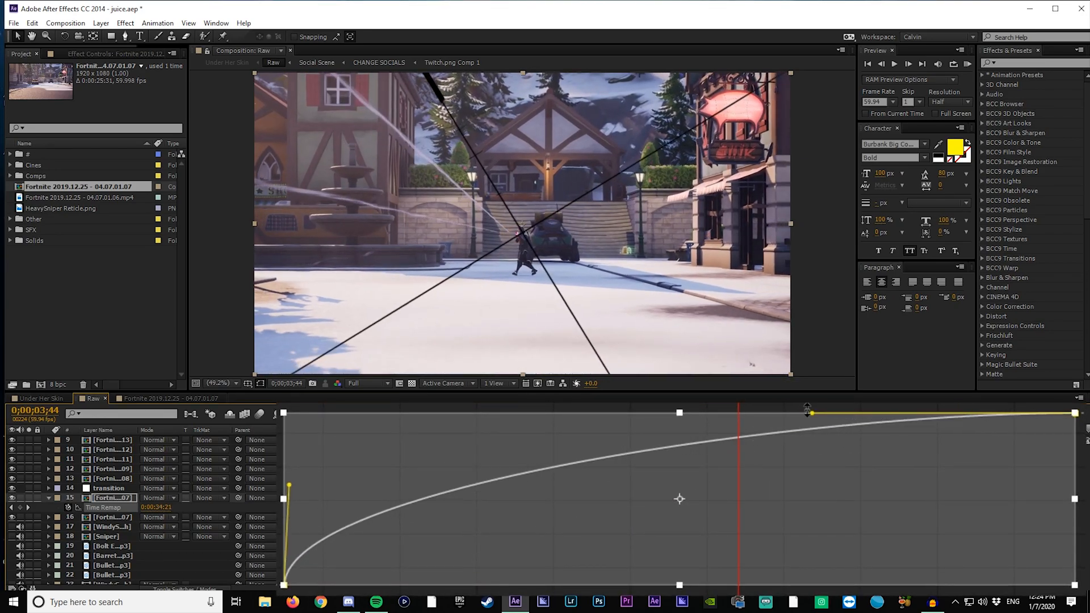
drag(812, 413, 1070, 509)
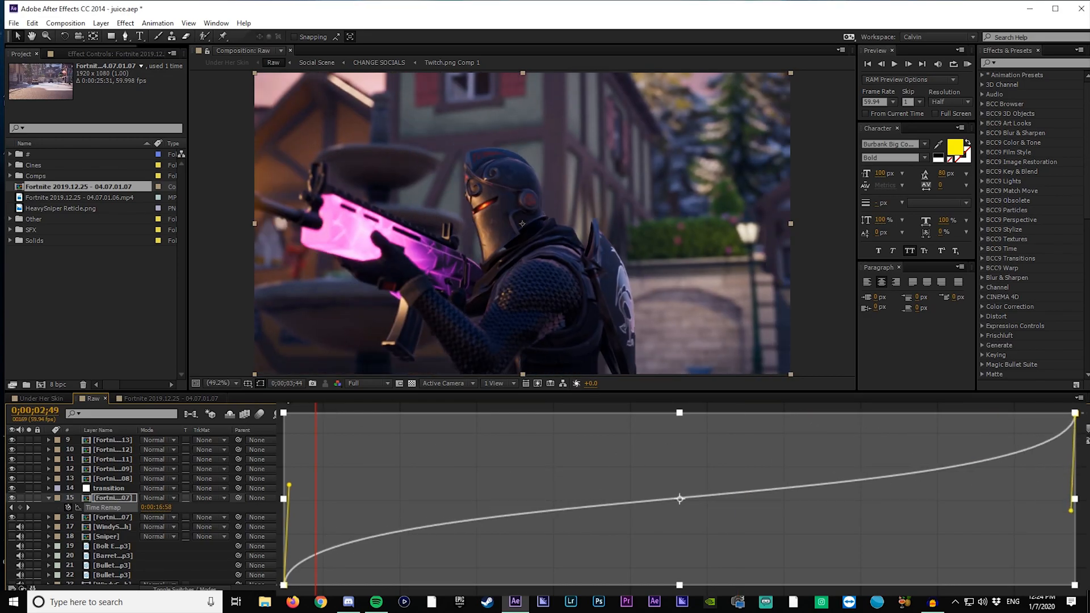
click(569, 404)
key(space)
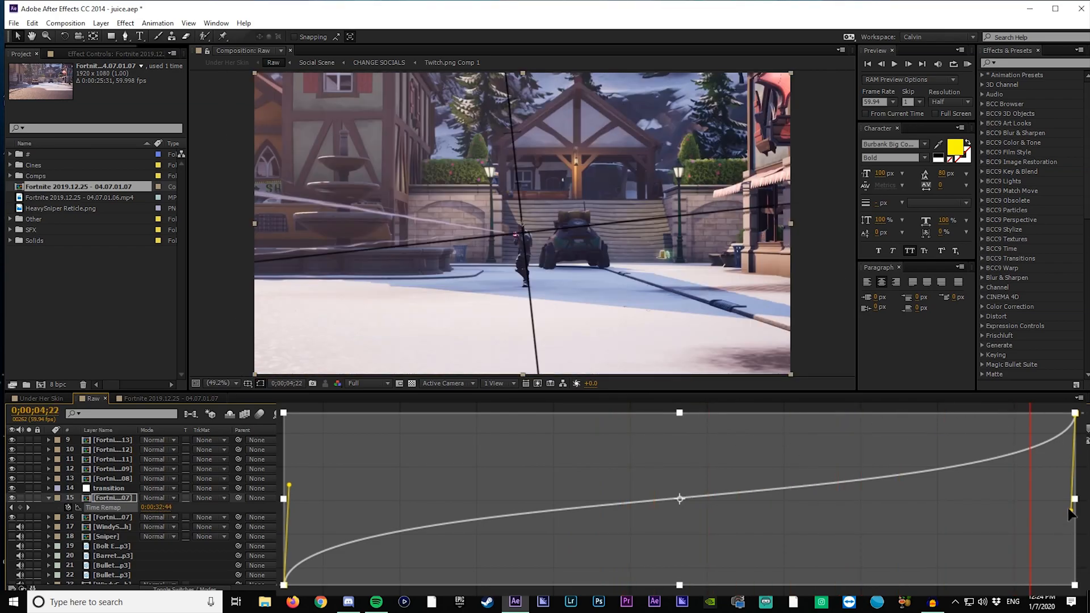
Lengthen the end handle and shorten the start handle of the Time Remap curve, check the motion, and close the graph editor.
drag(1071, 510, 1071, 532)
mouse_move(289, 485)
mouse_down()
mouse_move(308, 485)
mouse_move(294, 502)
mouse_up()
click(385, 406)
drag(384, 406, 422, 407)
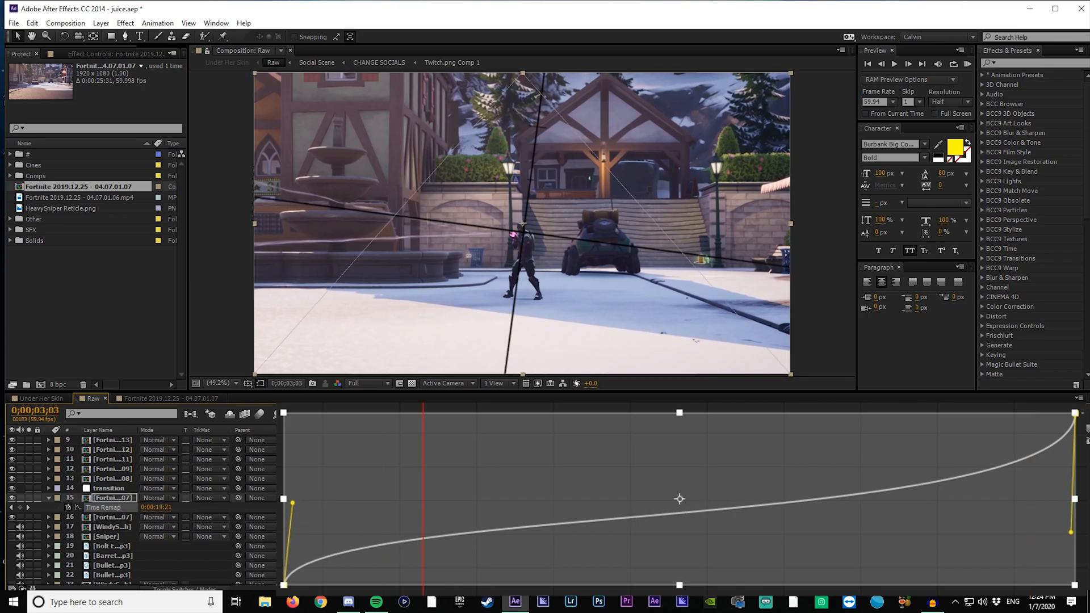
click(294, 414)
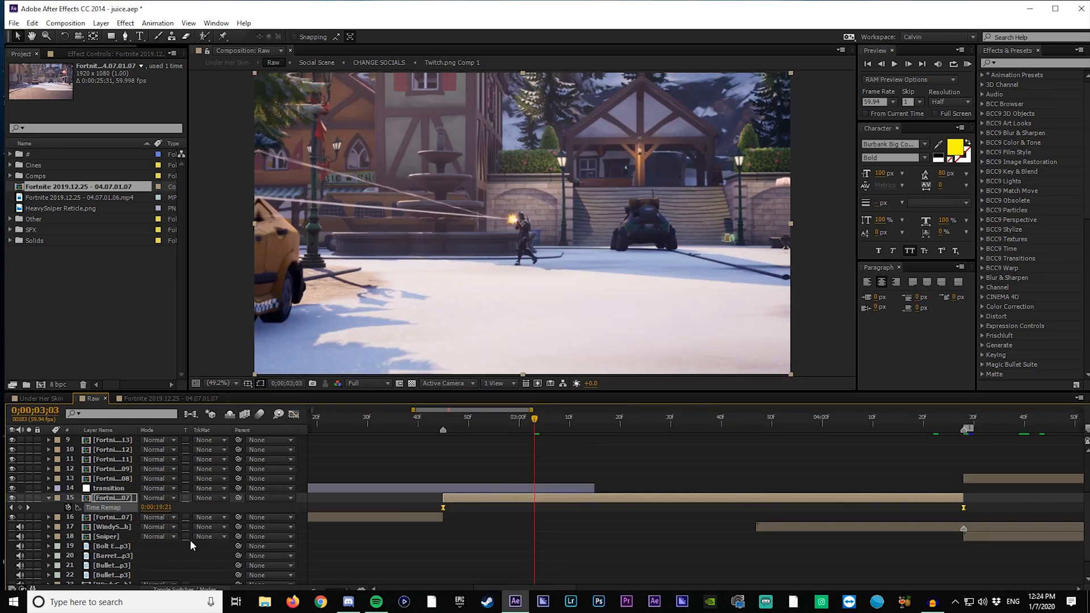
Set the time-remapped layer's Scale to 113%.
key(s)
click(158, 507)
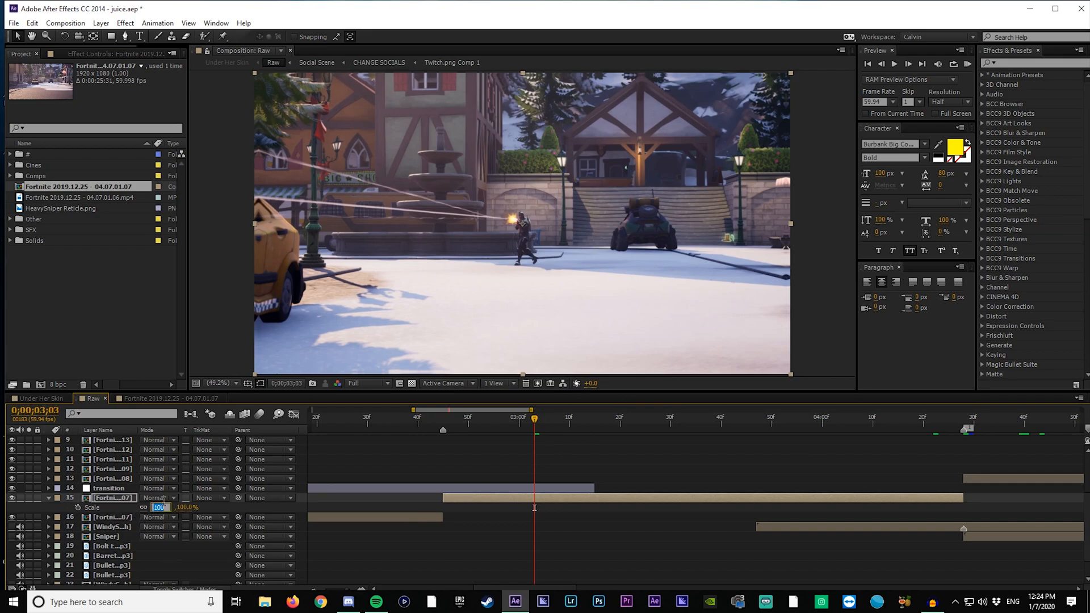
text(113)
key(Return)
Keyframe the layer's Rotation from 3° at 0;00;02;45 to -6° at 0;00;04;28.
key(r)
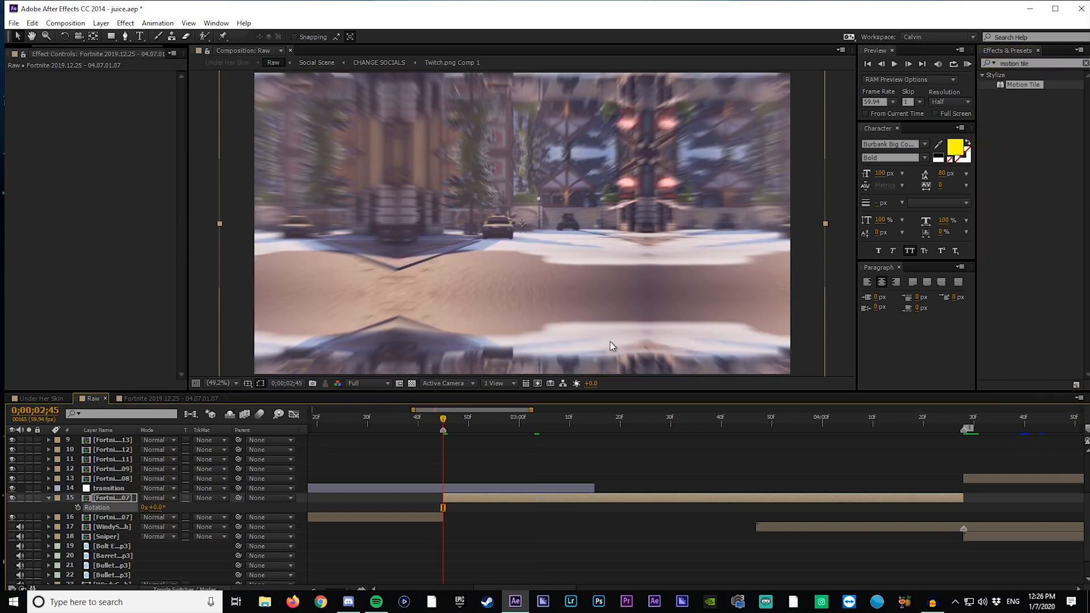
click(157, 507)
text(3)
key(Return)
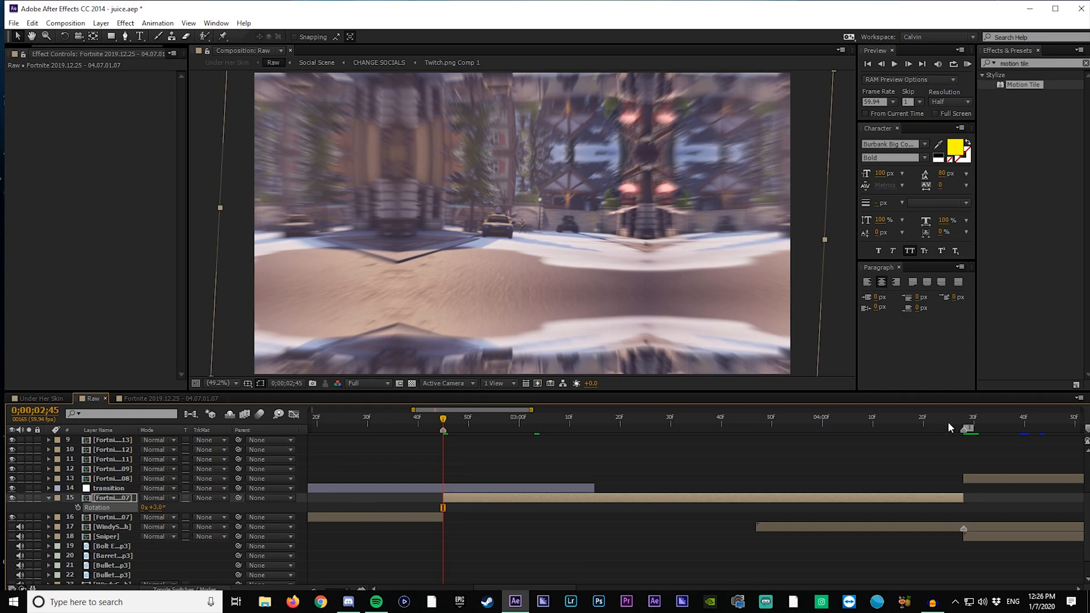
click(958, 419)
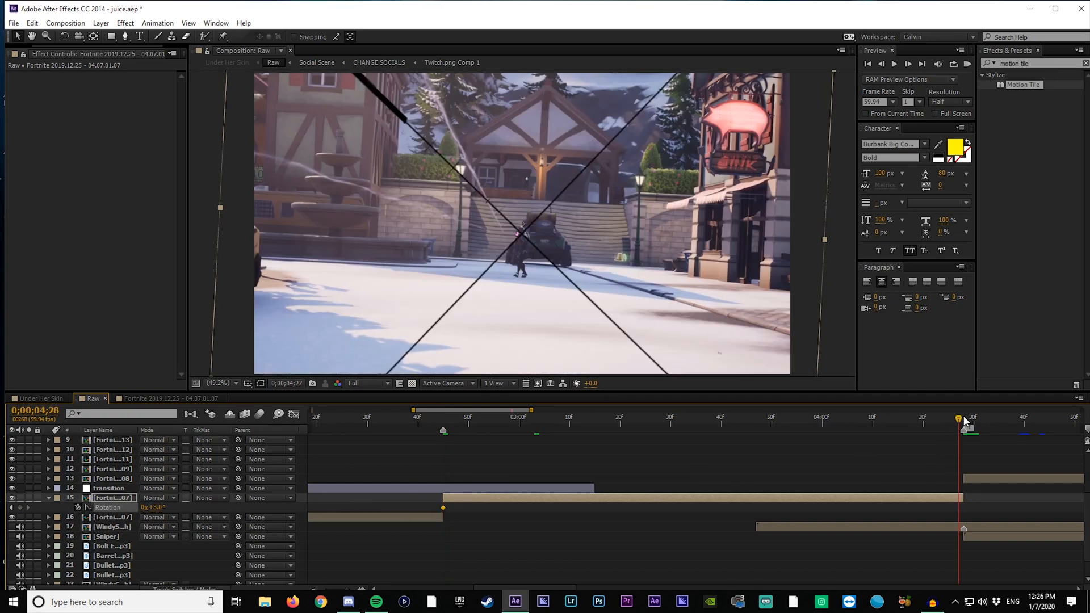
click(149, 507)
text(-6)
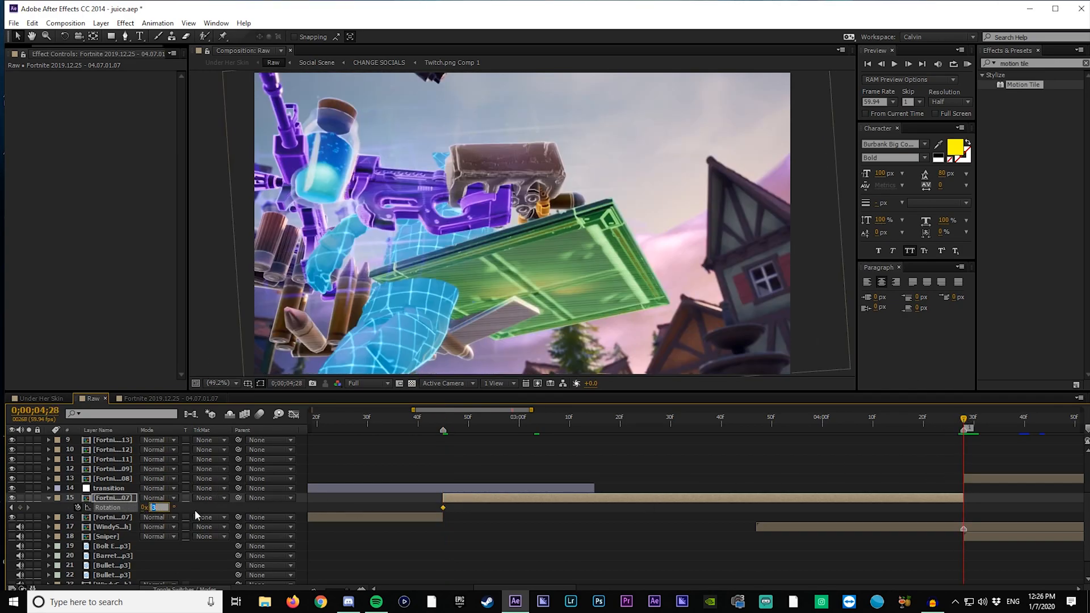
key(Return)
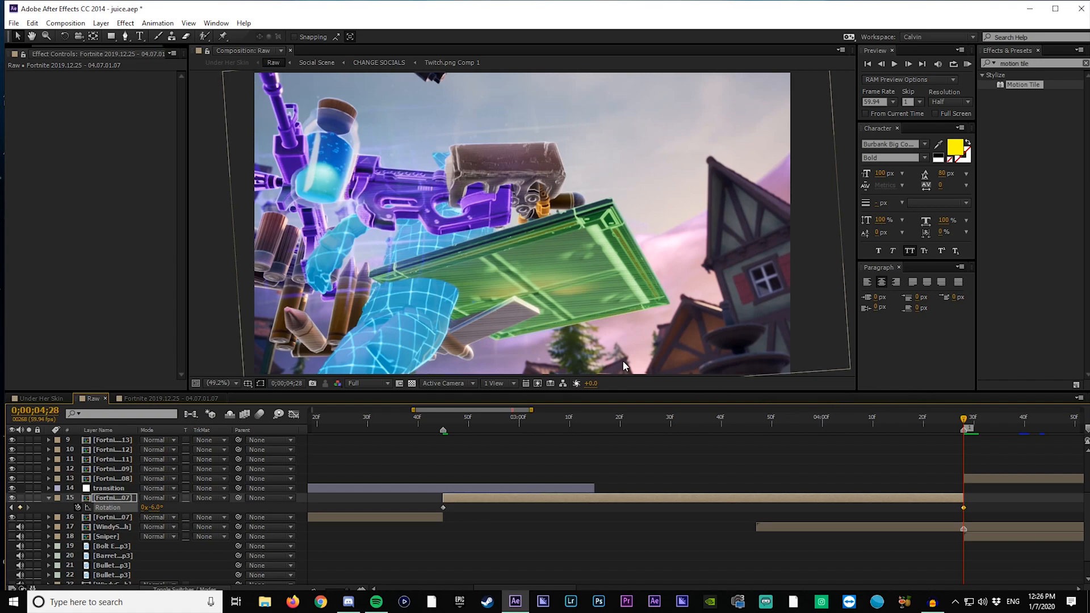
Apply the Motion Tile effect to the rotated layer with Mirror Edges on and Output Width and Output Height at 300.
key(Page_Up)
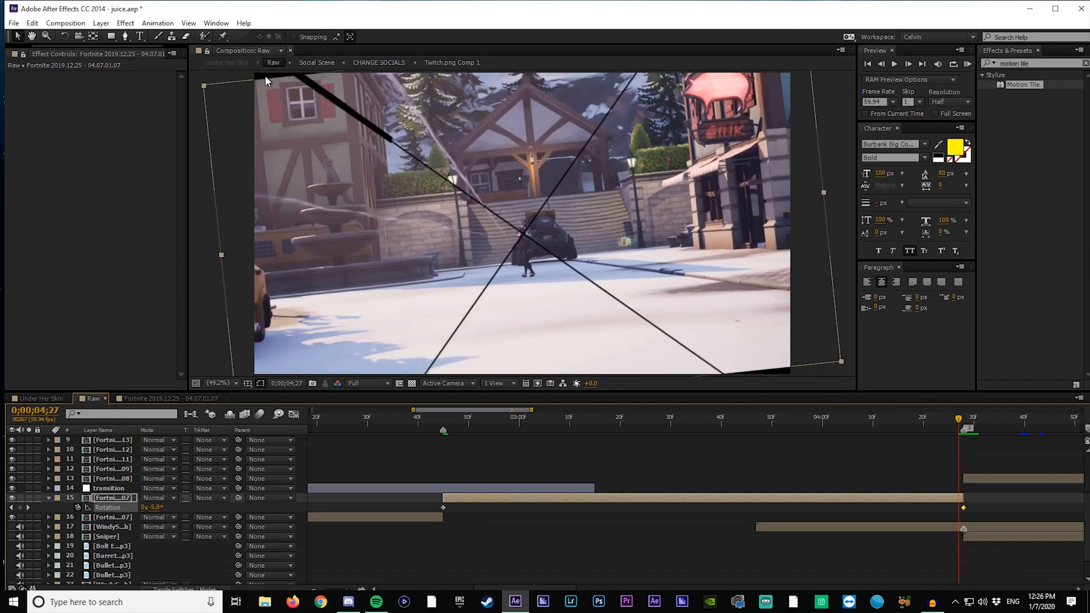
click(1085, 63)
text(motion tile)
drag(1016, 85, 640, 226)
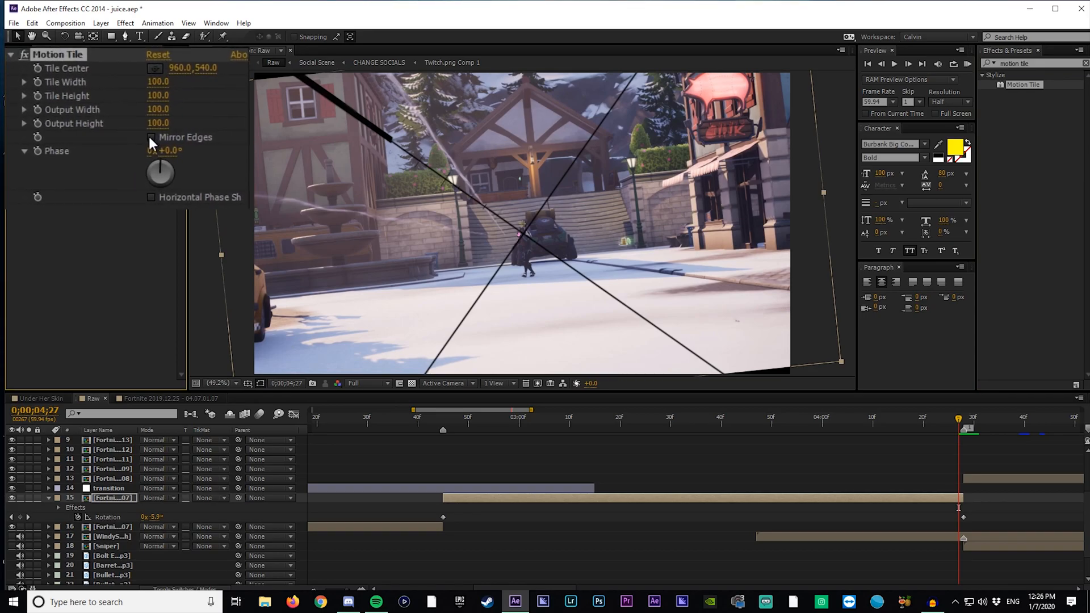
click(107, 133)
click(158, 124)
text(300)
click(159, 109)
text(300)
key(Return)
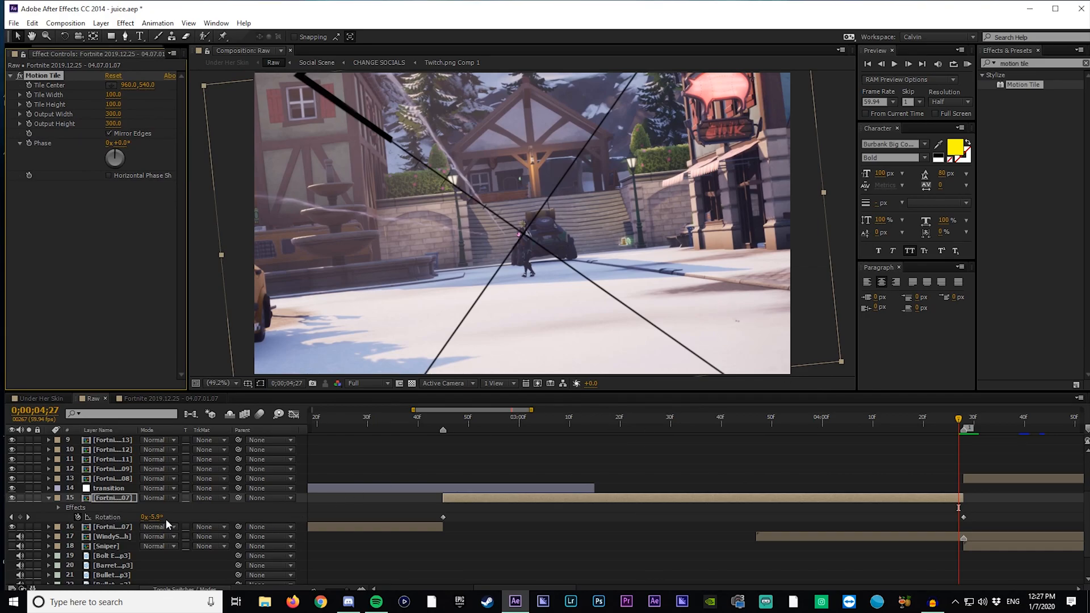
Temporarily shrink the layer's Scale to check the mirrored tiling, and undo the change.
key(s)
drag(152, 513, 128, 507)
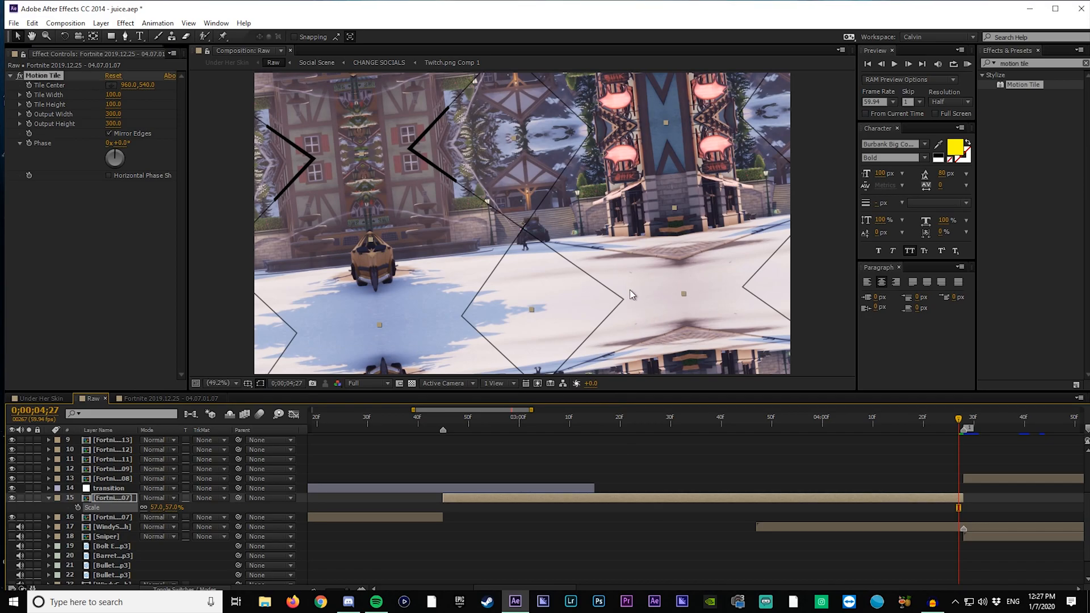
key(ctrl+z)
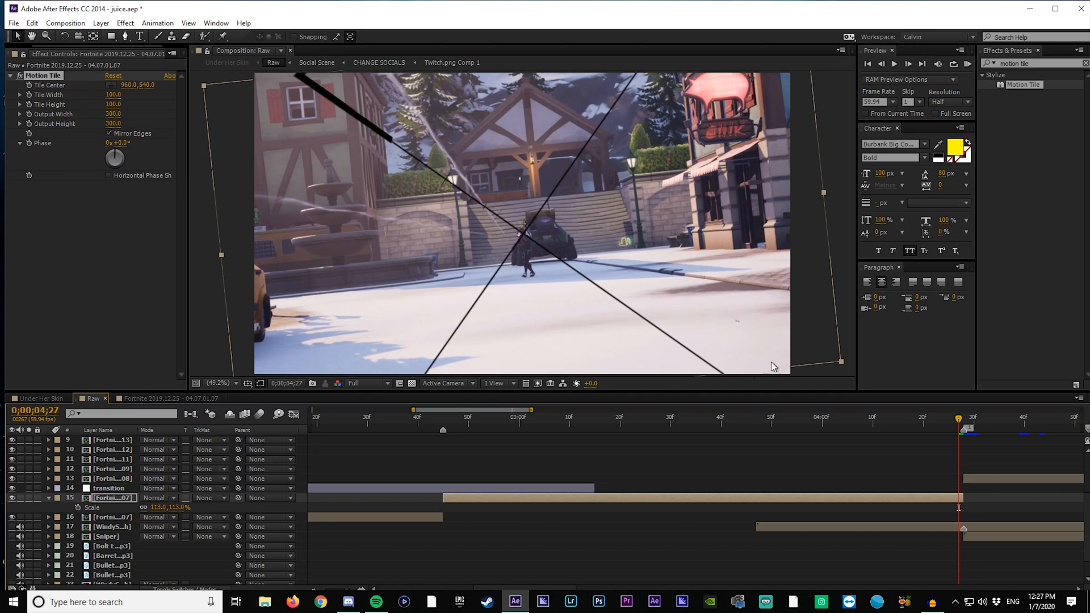
Check a mid-shot frame, collapse the layer's properties, and save the project.
mouse_move(701, 420)
mouse_down()
mouse_move(509, 425)
mouse_move(700, 437)
mouse_up()
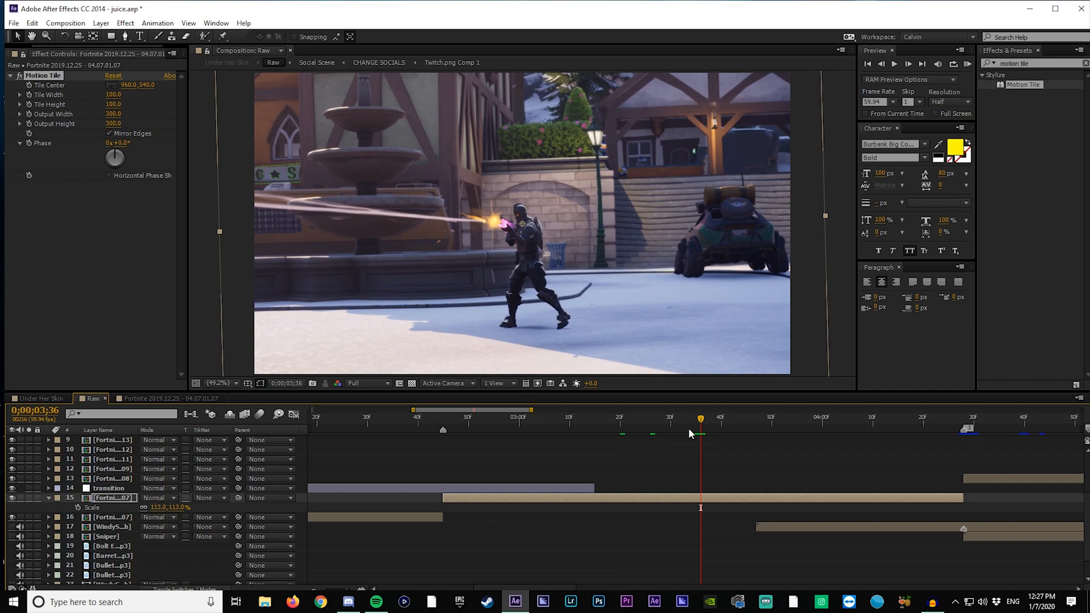
key(r)
key(r)
key(ctrl+s)
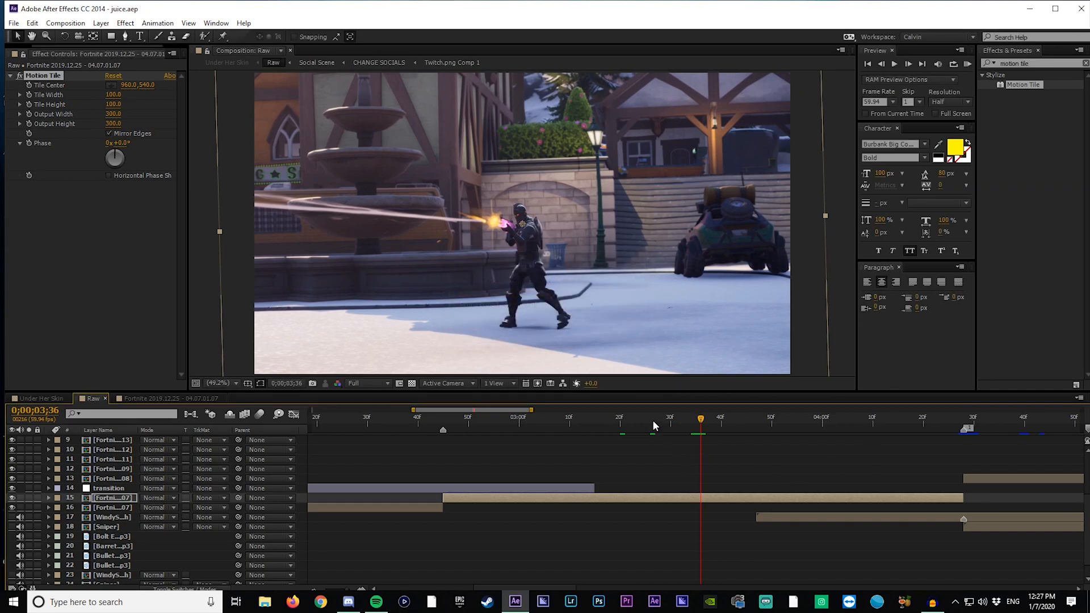
Play back the Under Her Skin composition and scrub through the end of the sniper-scope shot.
drag(653, 423, 681, 426)
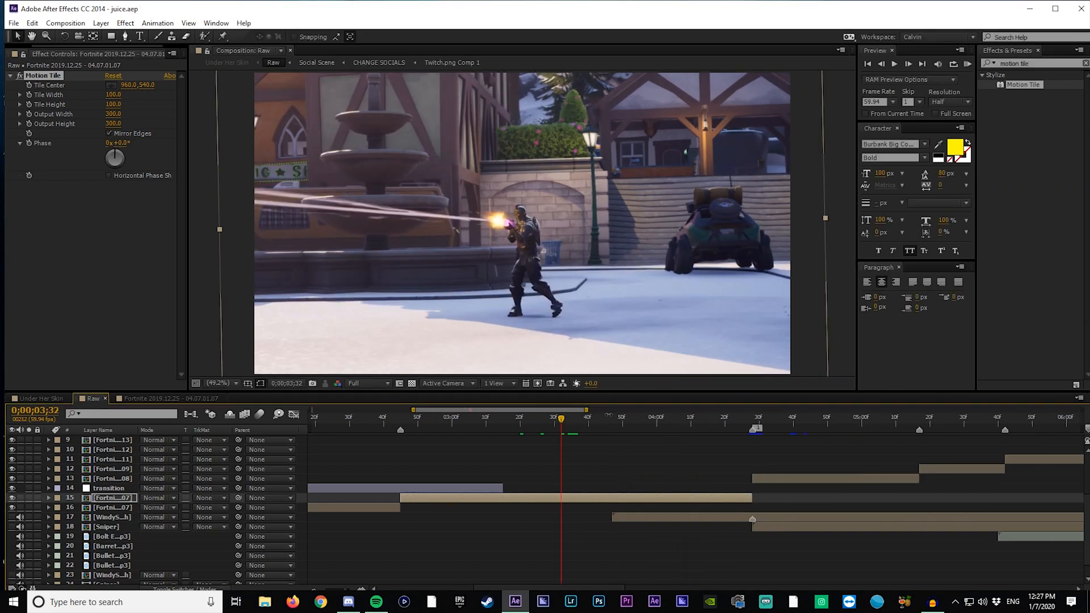
click(687, 415)
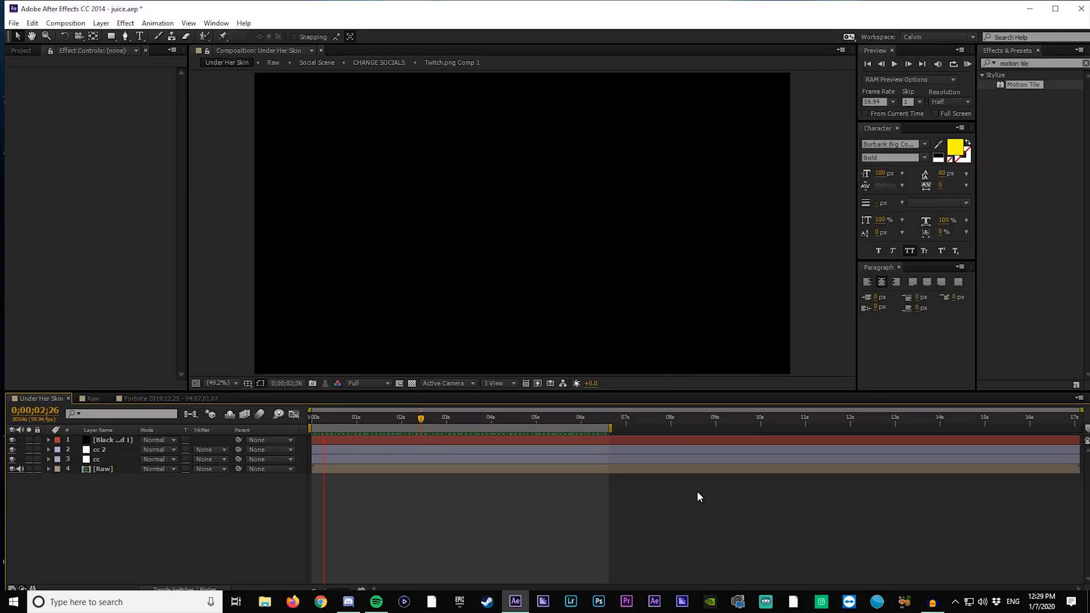
key(space)
click(498, 418)
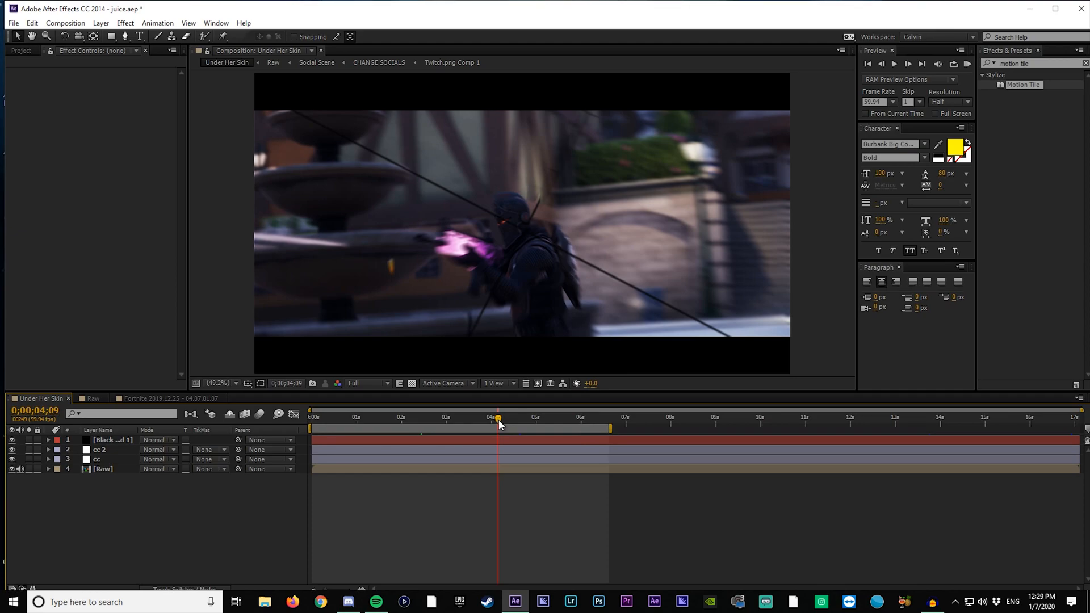
drag(499, 419, 521, 419)
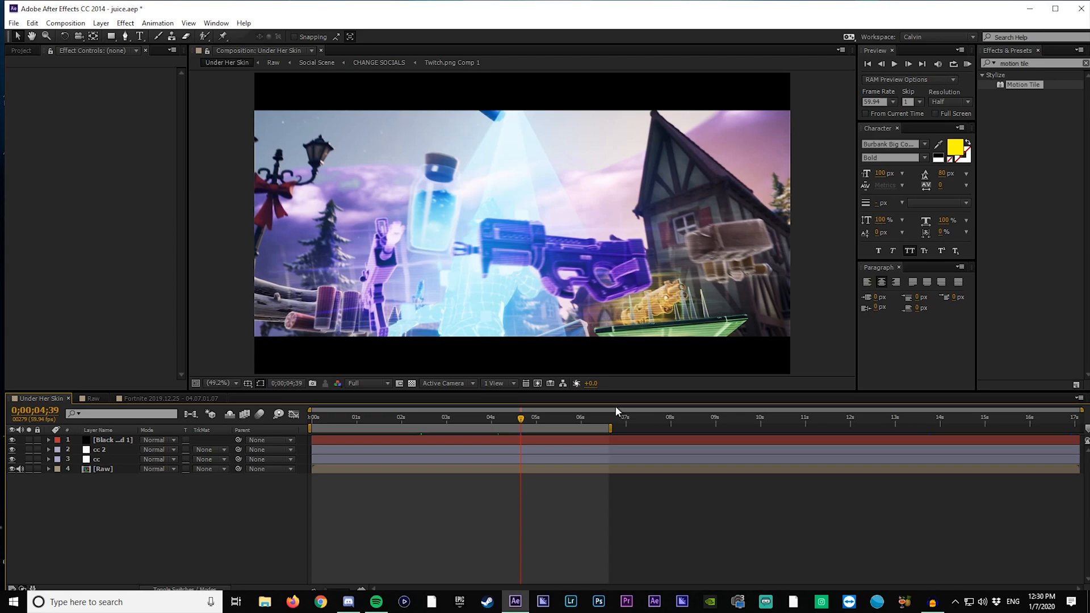
Clear the effects search and bring up the project's item list in the maximised window.
click(1086, 64)
click(1087, 64)
click(1055, 8)
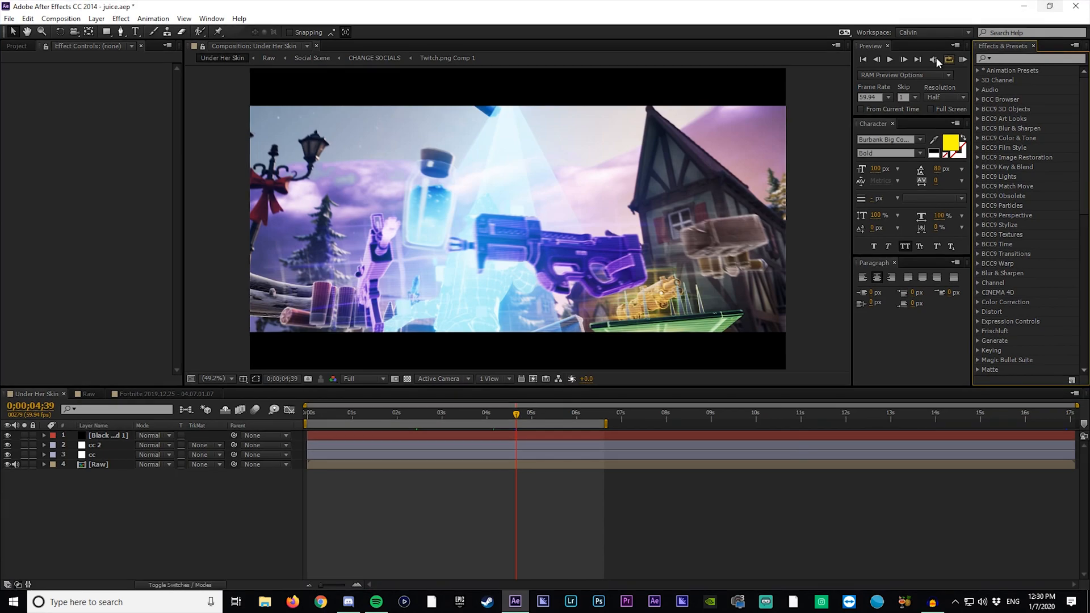
click(16, 46)
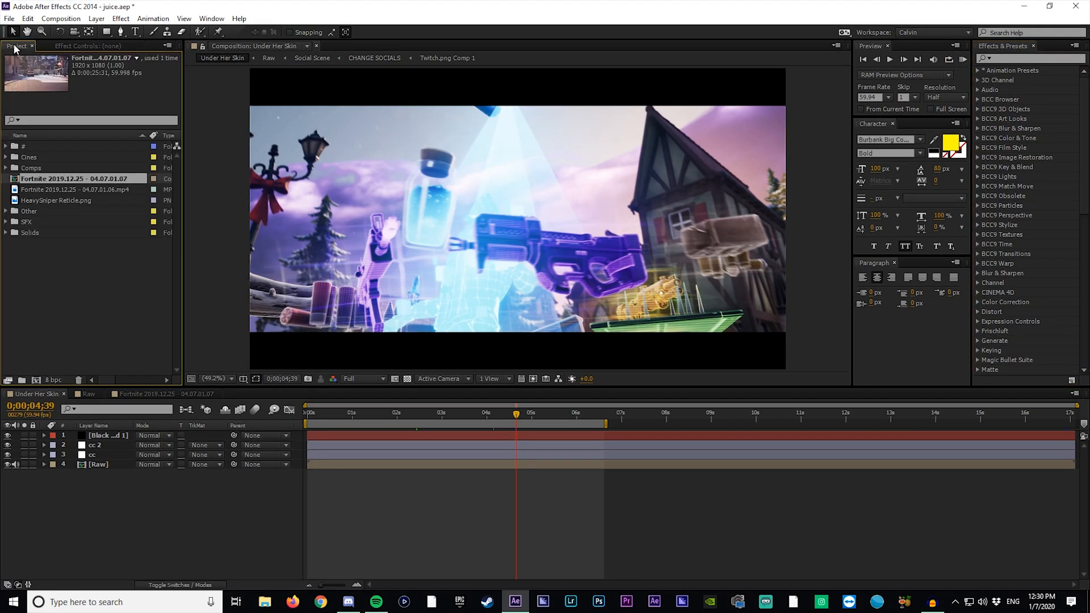